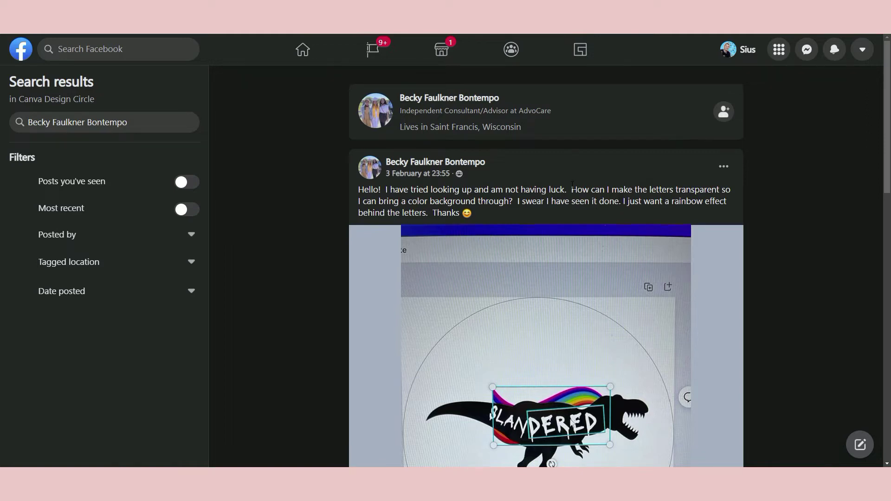
Read the Facebook question about making Canva letters transparent for a rainbow effect, including its screenshot
{"action": "left_click_drag", "start_coordinate": [602, 190], "coordinate": [632, 190]}
{"action": "mouse_move", "coordinate": [403, 168]}
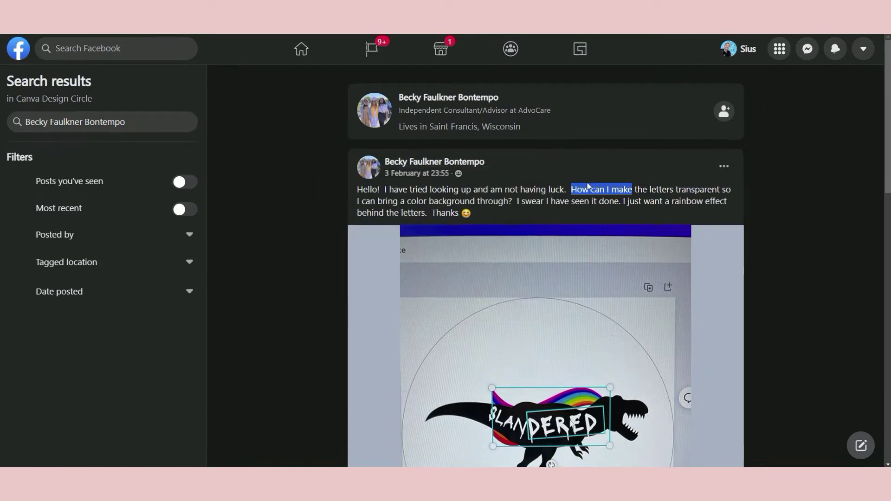
{"action": "left_click_drag", "start_coordinate": [632, 190], "coordinate": [744, 191]}
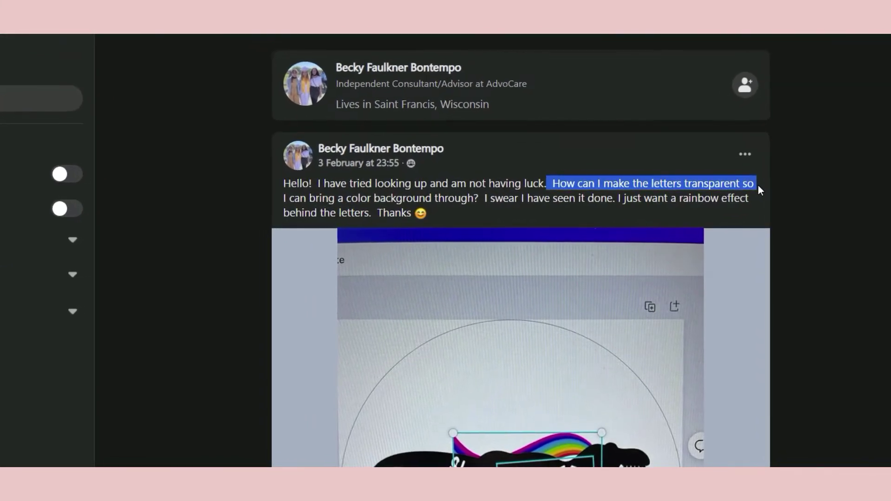
{"action": "left_click_drag", "start_coordinate": [544, 183], "coordinate": [473, 200]}
{"action": "left_click_drag", "start_coordinate": [618, 197], "coordinate": [305, 214]}
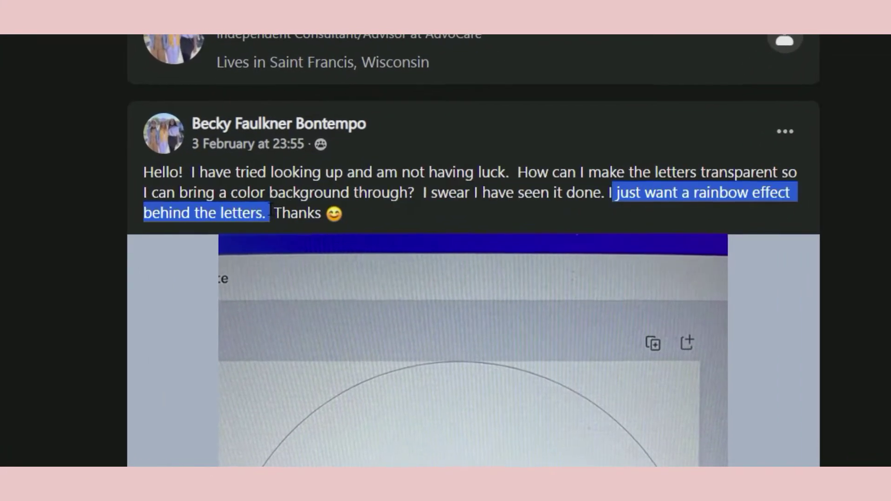
{"action": "scroll", "coordinate": [402, 310], "scroll_direction": "down", "scroll_amount": 5}
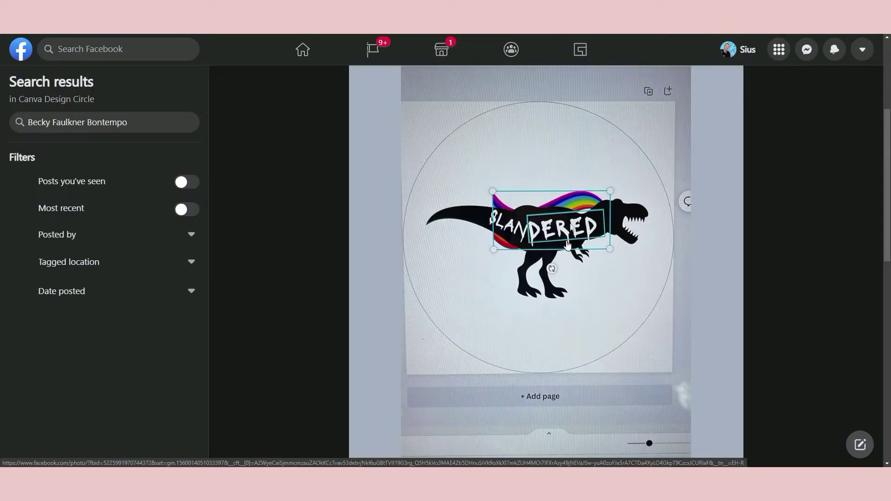
{"action": "scroll", "coordinate": [567, 246], "scroll_direction": "up", "scroll_amount": 2}
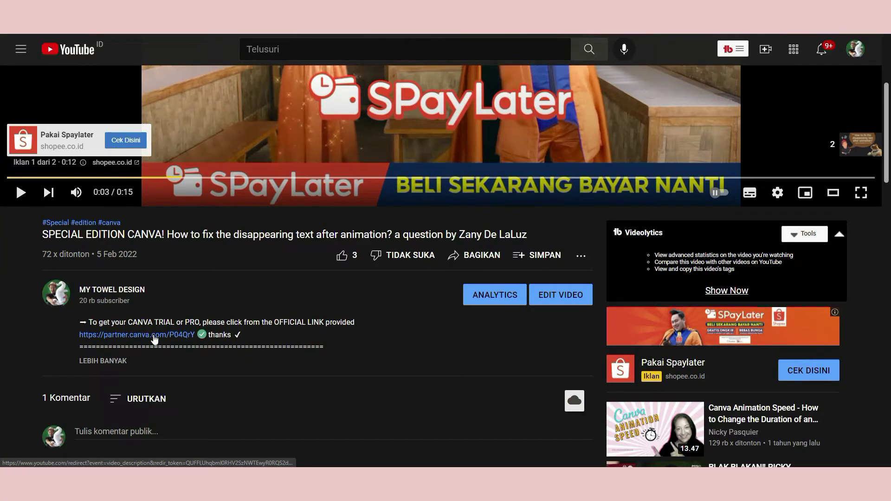
Visit the partner.canva.com link from the video description, then return to the YouTube video
{"action": "left_click", "coordinate": [154, 335]}
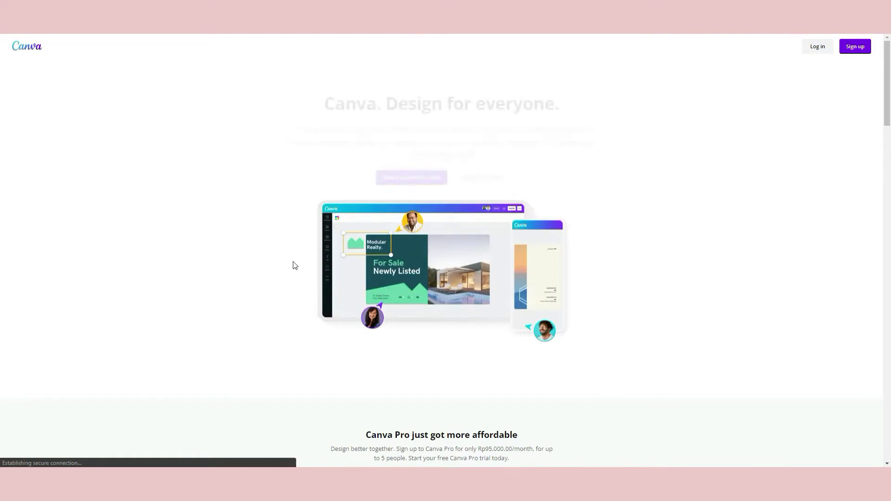
{"action": "scroll", "coordinate": [585, 271], "scroll_direction": "down", "scroll_amount": 3}
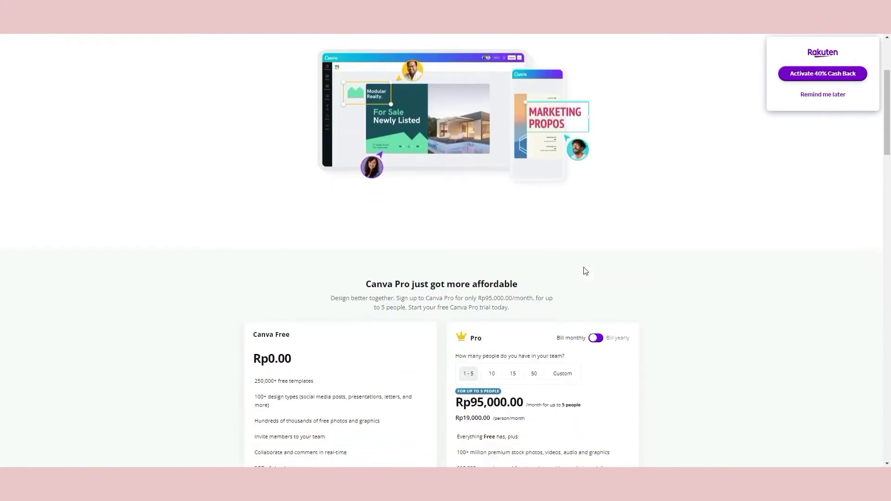
{"action": "scroll", "coordinate": [585, 270], "scroll_direction": "down", "scroll_amount": 3}
{"action": "scroll", "coordinate": [584, 272], "scroll_direction": "up", "scroll_amount": 6}
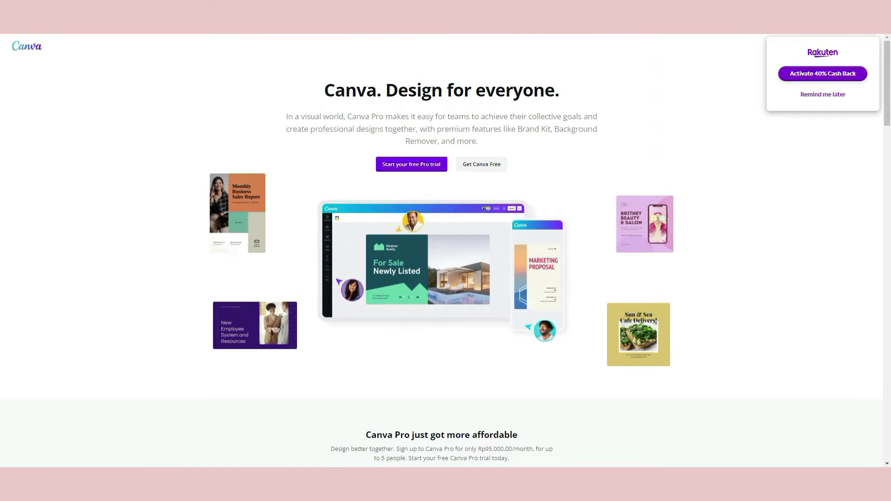
{"action": "key", "text": "ctrl+w"}
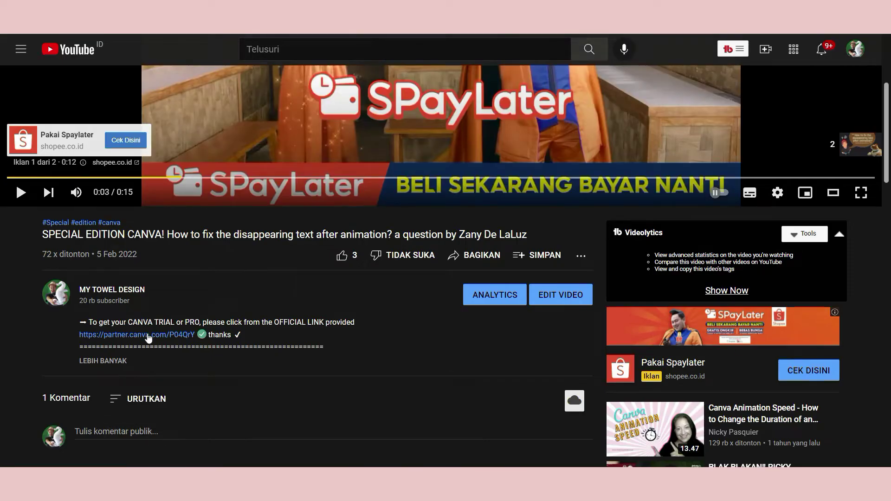
{"action": "scroll", "coordinate": [149, 338], "scroll_direction": "down", "scroll_amount": 1}
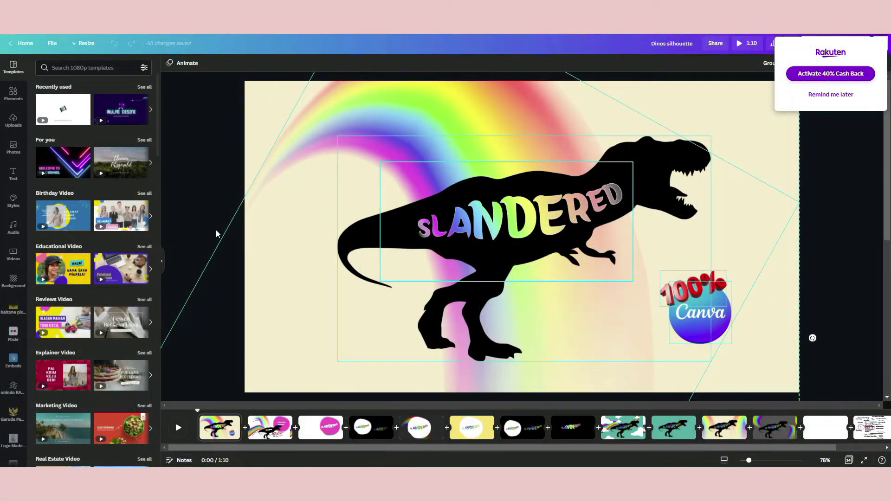
Review the dinosaur design's pages 1, 2, 9, 10, 11 and 12
{"action": "left_click", "coordinate": [224, 99]}
{"action": "left_click", "coordinate": [398, 122]}
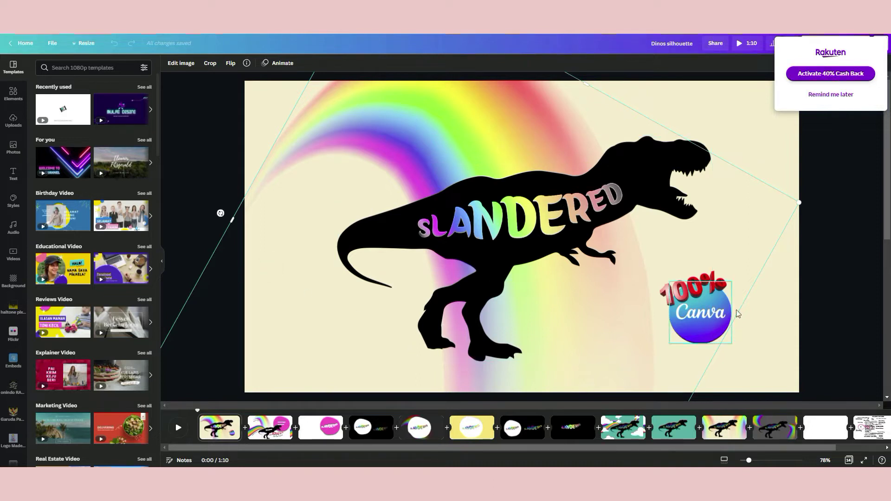
{"action": "mouse_move", "coordinate": [223, 419]}
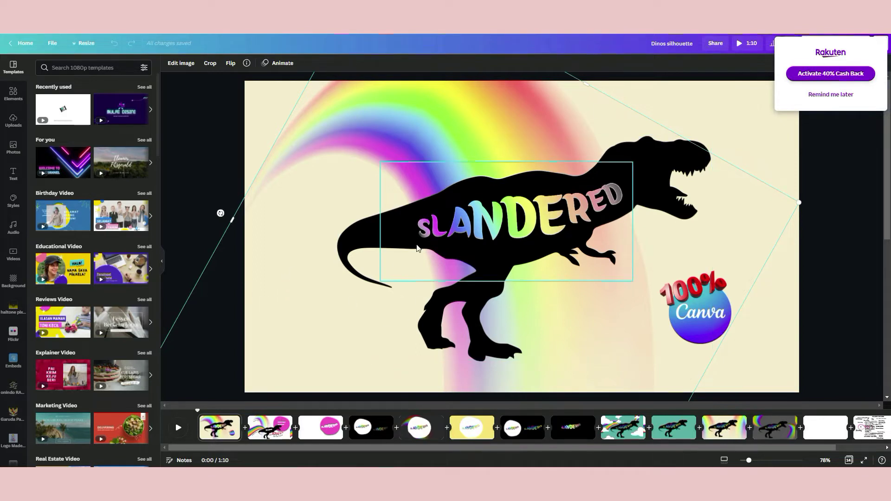
{"action": "left_click", "coordinate": [262, 432]}
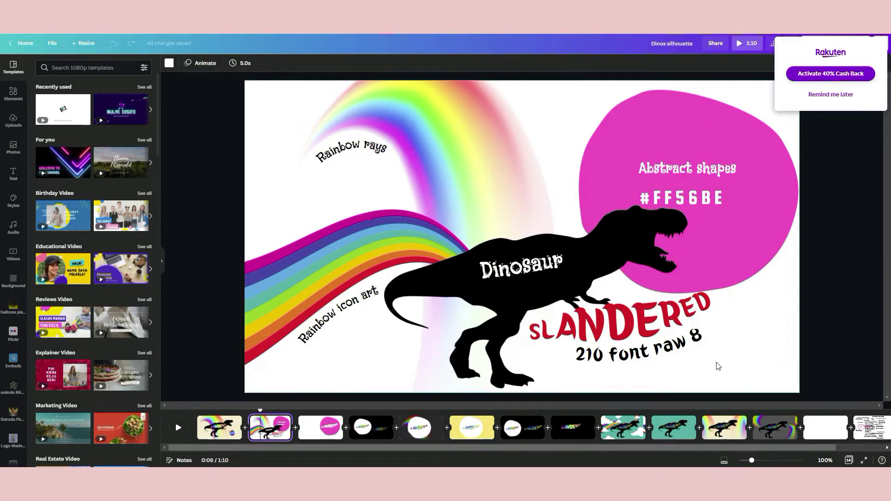
{"action": "left_click", "coordinate": [620, 432]}
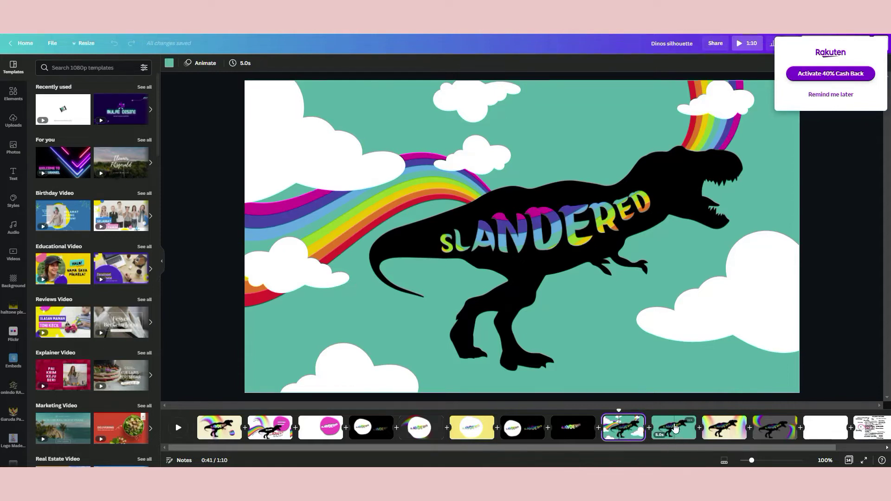
{"action": "left_click", "coordinate": [675, 428]}
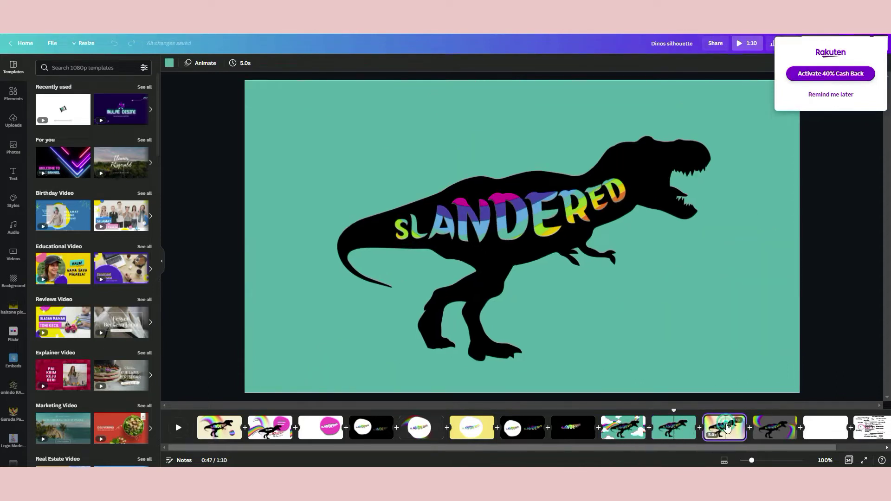
{"action": "left_click", "coordinate": [727, 428]}
{"action": "left_click", "coordinate": [785, 432]}
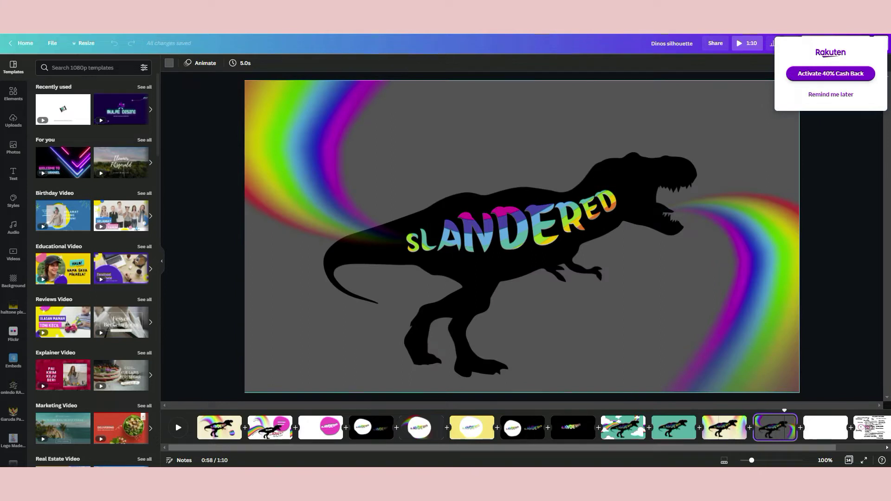
On page 2, inspect the rainbow rays, dinosaur silhouette and rainbow swoosh images
{"action": "left_click", "coordinate": [260, 426]}
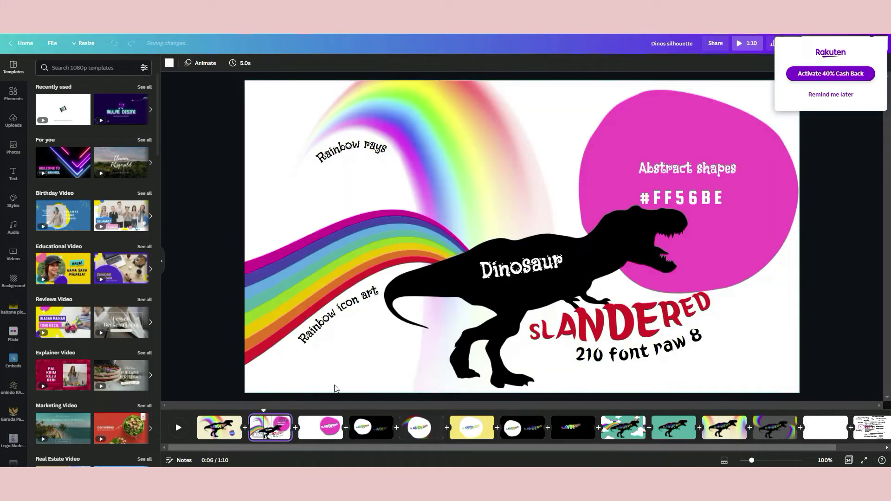
{"action": "left_click", "coordinate": [447, 121]}
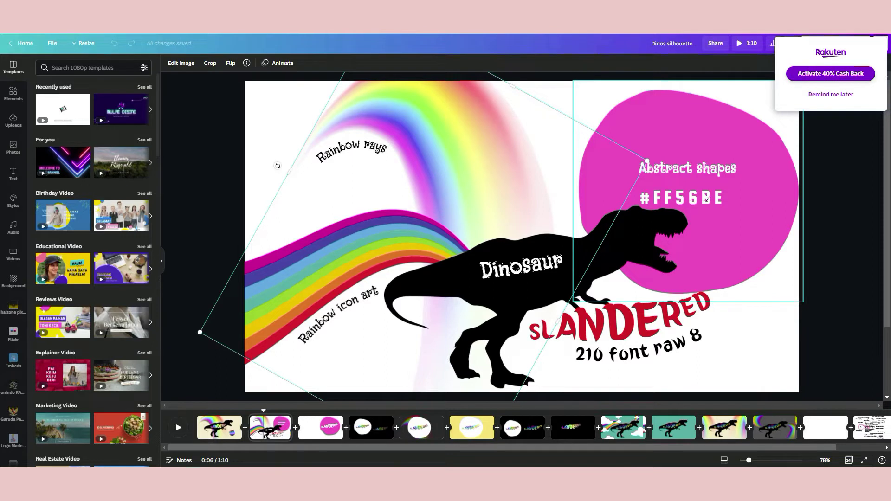
{"action": "left_click", "coordinate": [594, 247]}
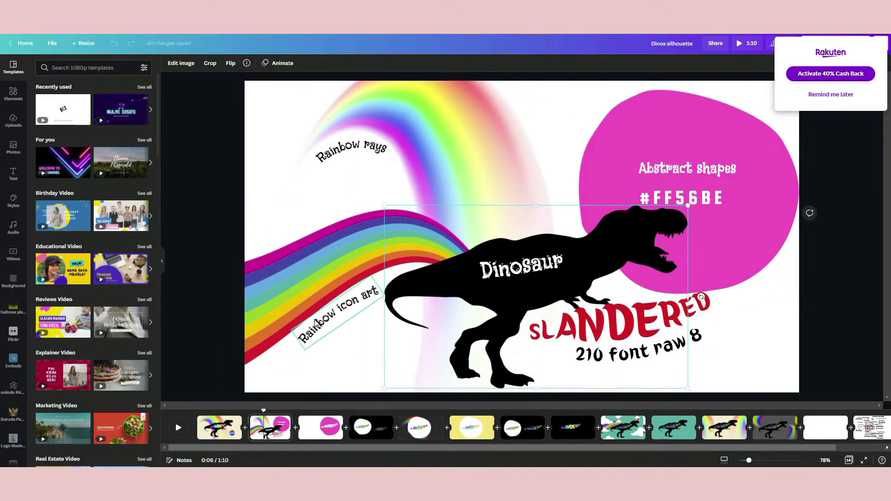
{"action": "left_click", "coordinate": [302, 278]}
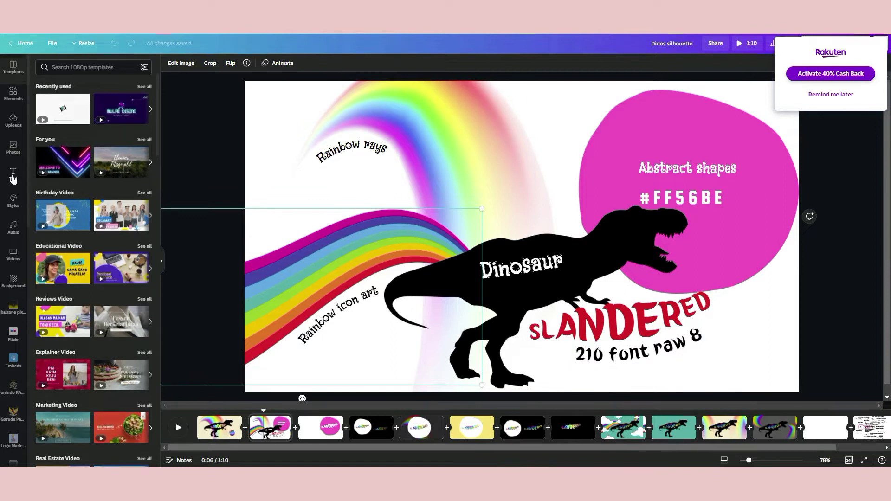
{"action": "left_click", "coordinate": [13, 175]}
Search fonts for '210', check the SLANDERED lettering's font, then select page 3's pink blob
{"action": "left_click", "coordinate": [84, 67]}
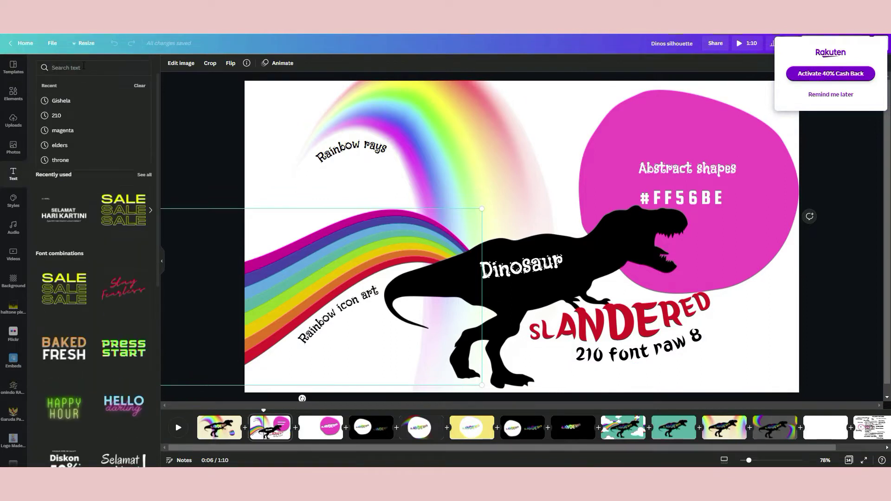
{"action": "type", "text": "210"}
{"action": "key", "text": "Return"}
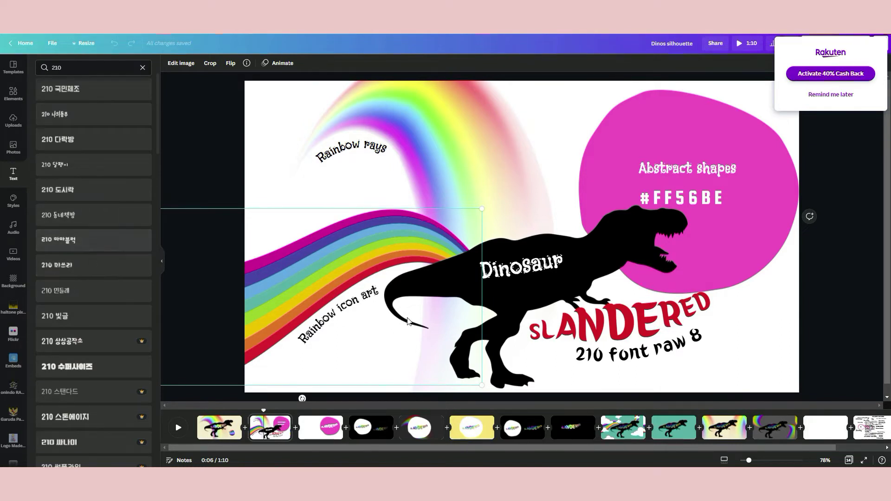
{"action": "left_click", "coordinate": [592, 327]}
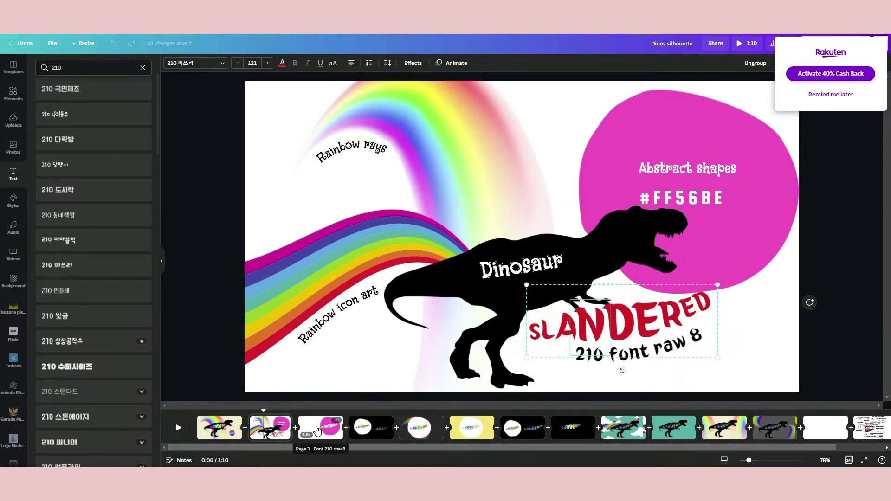
{"action": "left_click", "coordinate": [318, 431]}
{"action": "left_click", "coordinate": [609, 137]}
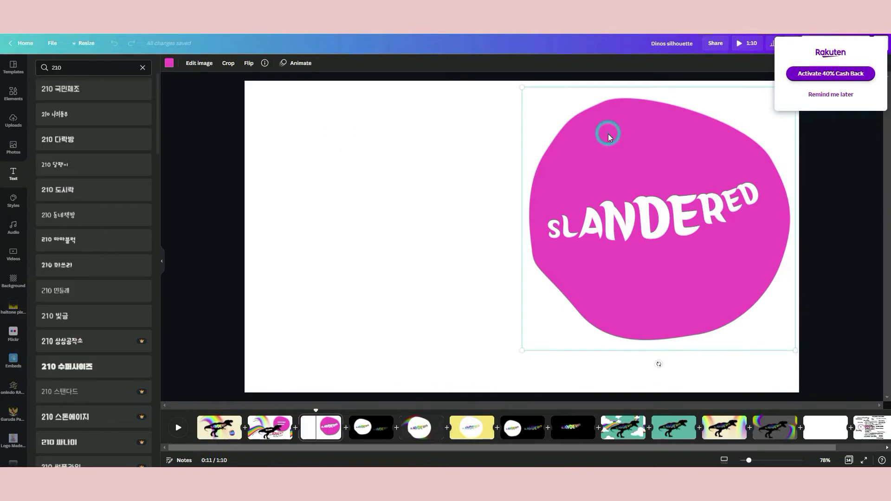
Check page 2's Abstract shapes label, then select the pink SLANDERED blob on page 3
{"action": "left_click", "coordinate": [280, 427]}
{"action": "left_click", "coordinate": [652, 142]}
{"action": "left_click", "coordinate": [318, 428]}
{"action": "left_click", "coordinate": [632, 127]}
Search elements for 'abstract shape' and place the brown blob on page 3's left half
{"action": "left_click", "coordinate": [13, 94]}
{"action": "left_click", "coordinate": [82, 67]}
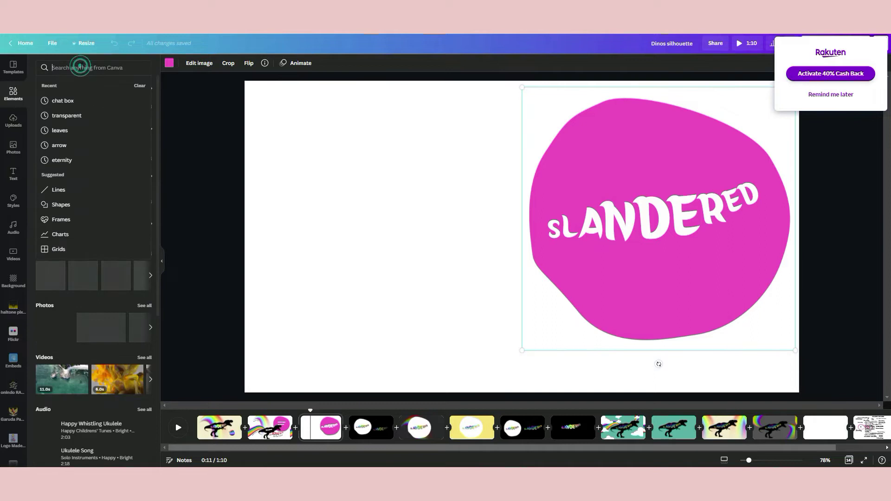
{"action": "type", "text": "tra"}
{"action": "key", "text": "BackSpace"}
{"action": "key", "text": "BackSpace"}
{"action": "key", "text": "BackSpace"}
{"action": "type", "text": "abstract"}
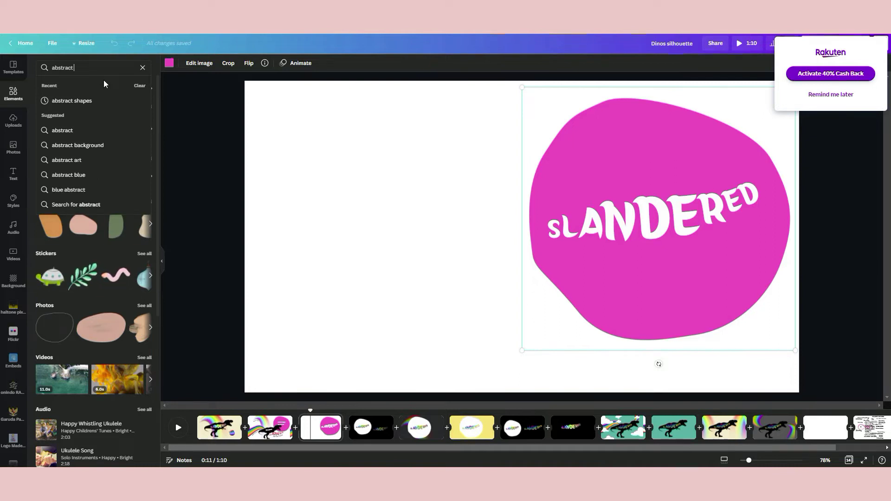
{"action": "type", "text": " shape"}
{"action": "key", "text": "Return"}
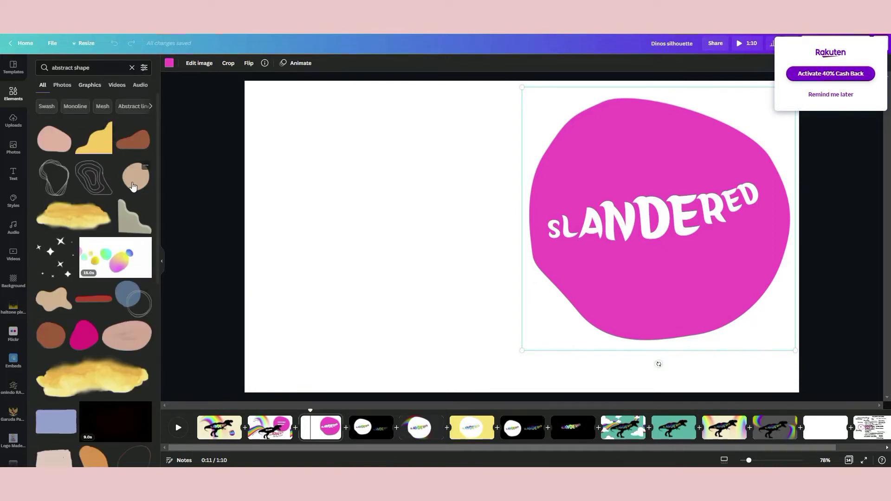
{"action": "left_click", "coordinate": [57, 330]}
{"action": "left_click_drag", "start_coordinate": [453, 230], "coordinate": [324, 228]}
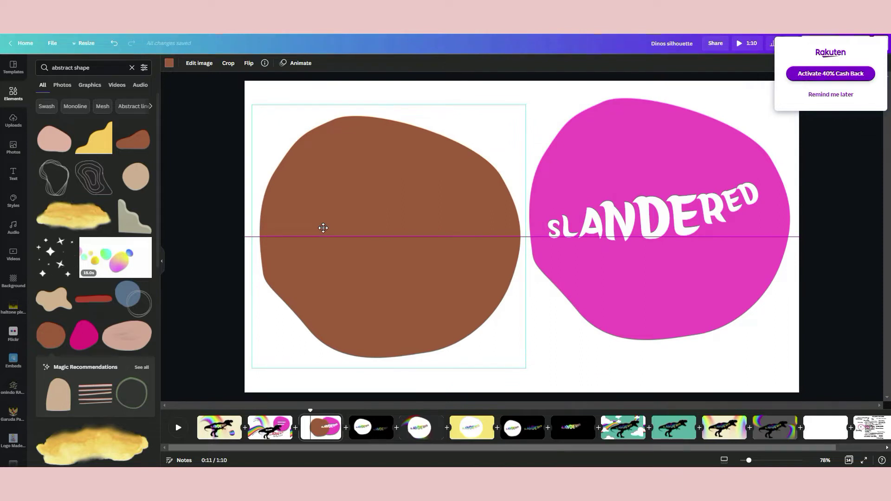
{"action": "left_click_drag", "start_coordinate": [322, 228], "coordinate": [324, 227]}
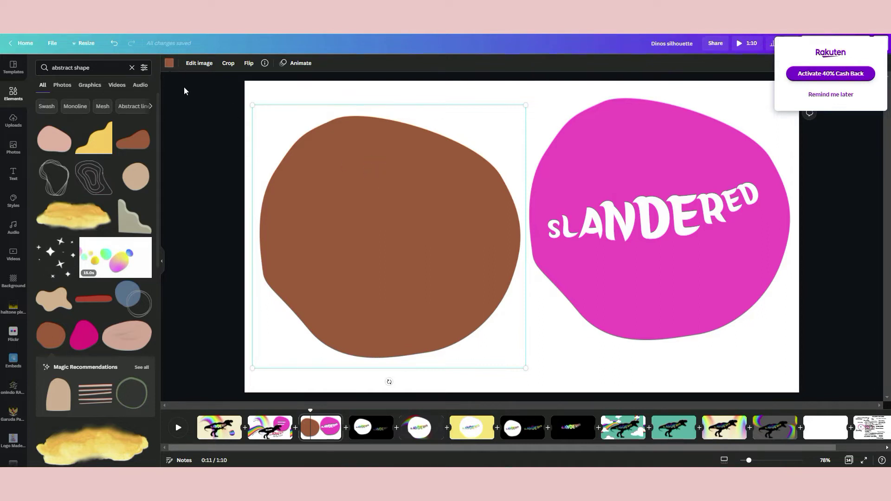
Copy the #FF56BE colour code from page 2's Abstract shapes label
{"action": "left_click", "coordinate": [277, 425]}
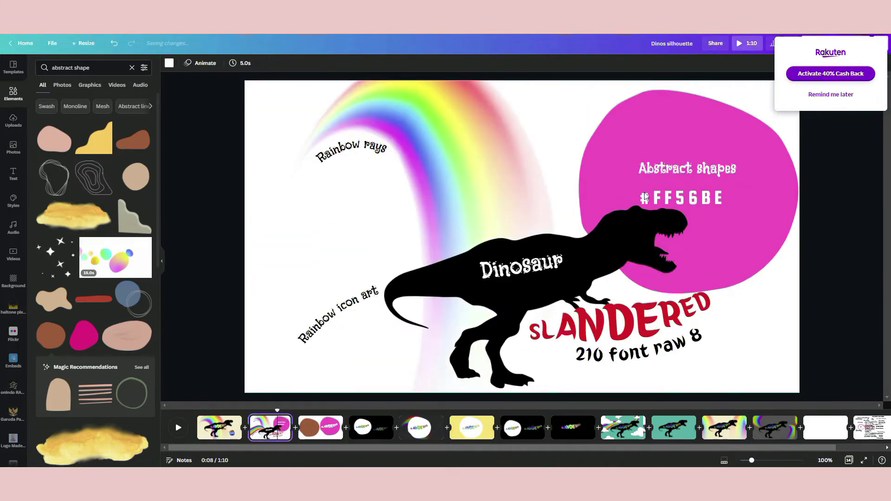
{"action": "left_click", "coordinate": [663, 193]}
{"action": "double_click", "coordinate": [666, 195]}
{"action": "key", "text": "ctrl+c"}
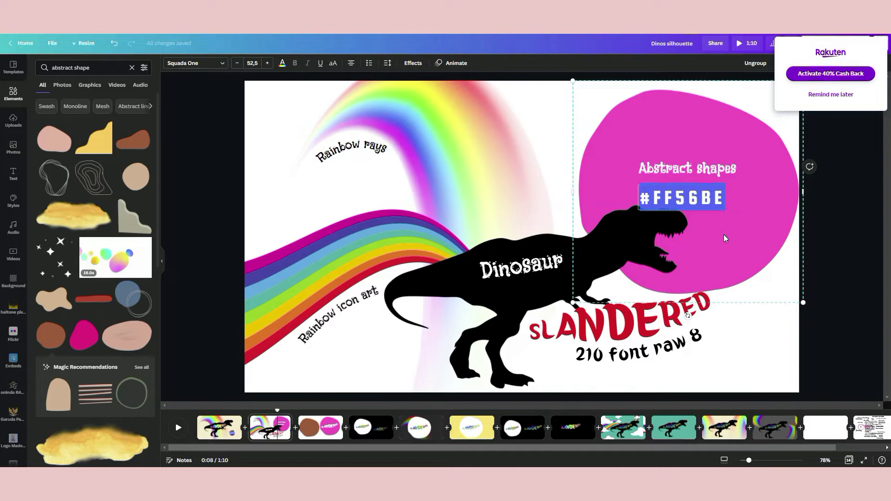
Recolour the brown shape on page 3 to pink #FF56BE
{"action": "left_click", "coordinate": [320, 427]}
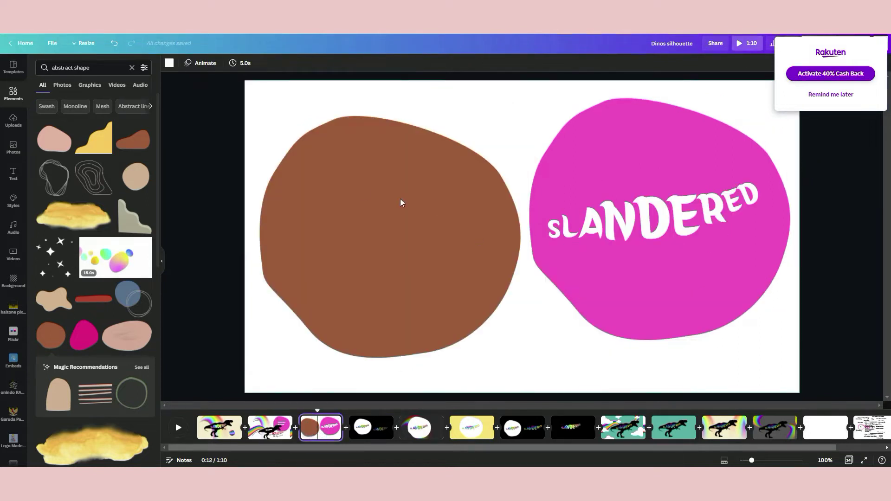
{"action": "left_click", "coordinate": [363, 191]}
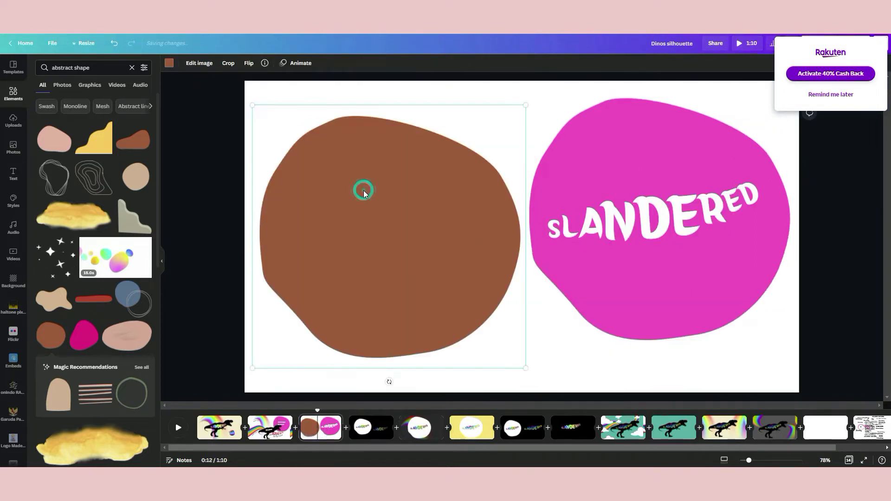
{"action": "left_click", "coordinate": [169, 64]}
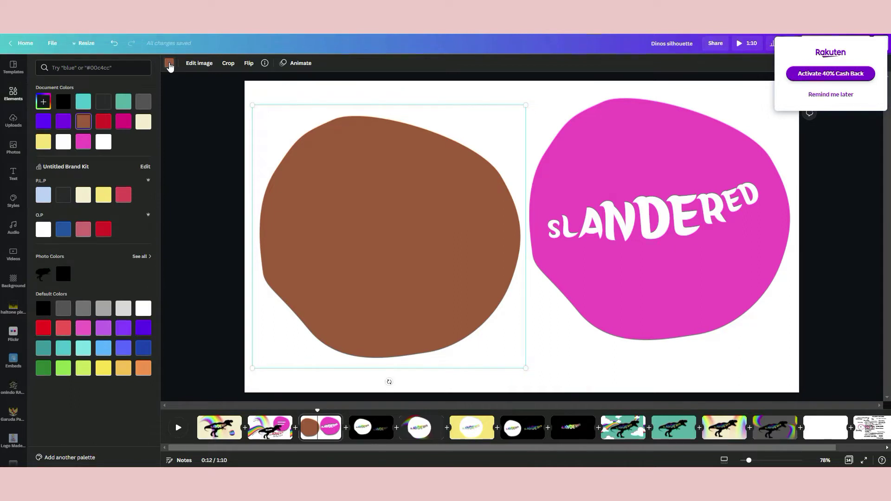
{"action": "left_click", "coordinate": [169, 63]}
{"action": "left_click", "coordinate": [169, 63]}
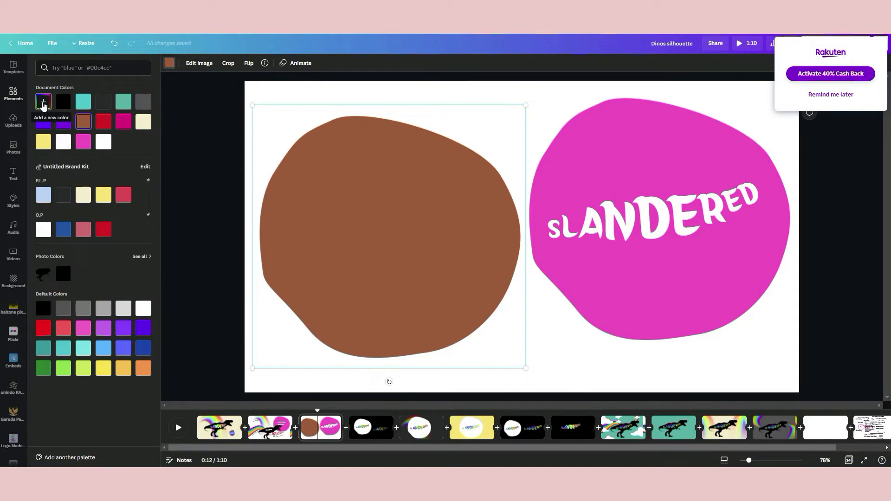
{"action": "left_click", "coordinate": [43, 103]}
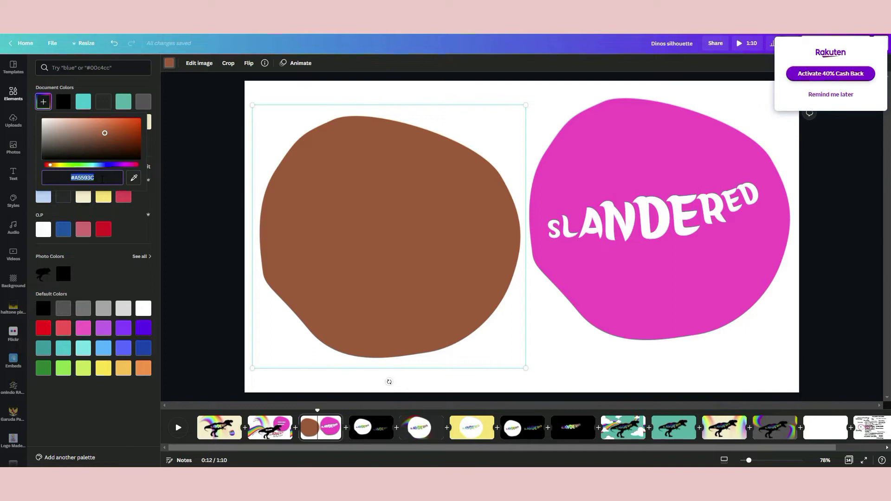
{"action": "key", "text": "ctrl+v"}
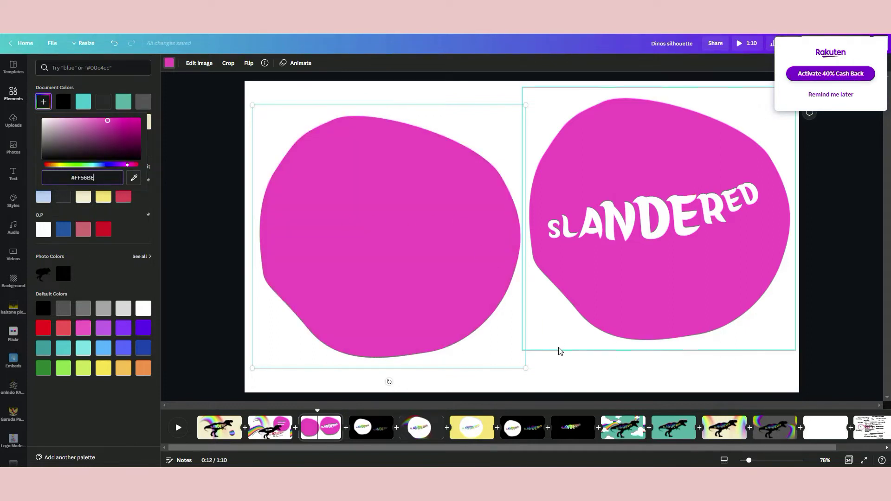
Drag the recoloured pink shape off page 3 to remove it
{"action": "left_click_drag", "start_coordinate": [416, 241], "coordinate": [373, 218]}
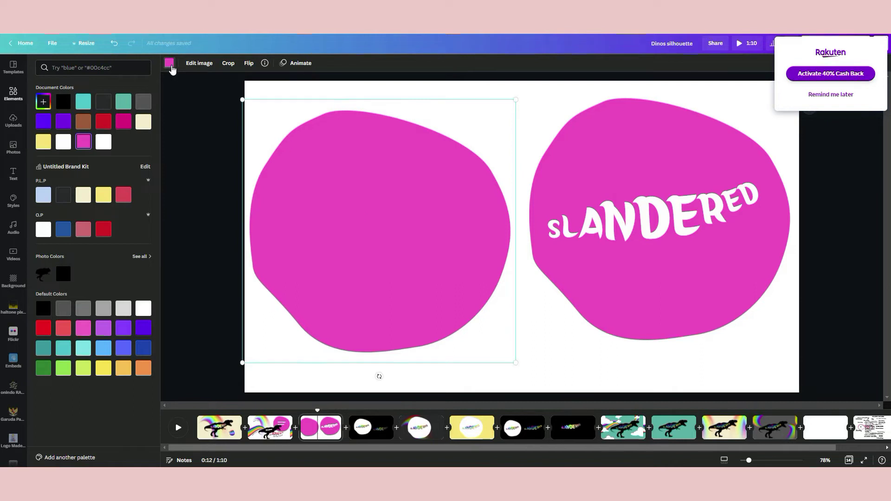
{"action": "left_click_drag", "start_coordinate": [449, 201], "coordinate": [195, 222]}
{"action": "left_click", "coordinate": [656, 134]}
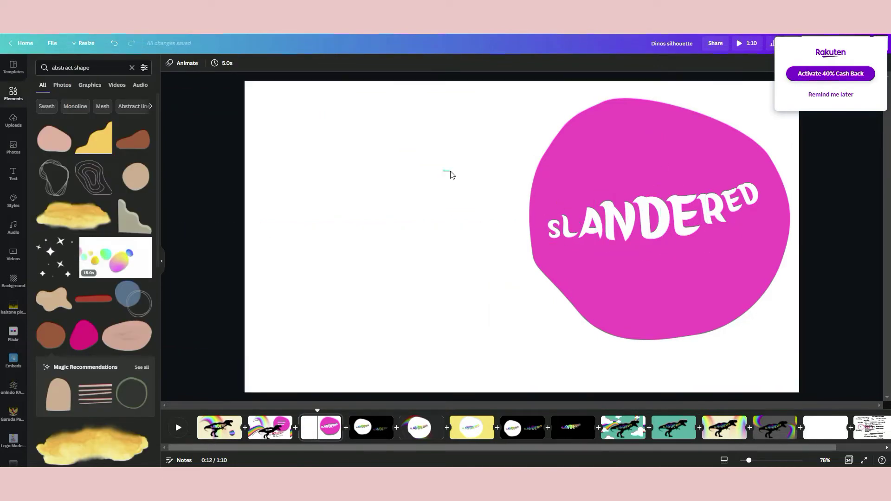
{"action": "left_click_drag", "start_coordinate": [326, 153], "coordinate": [787, 271]}
{"action": "left_click", "coordinate": [683, 308]}
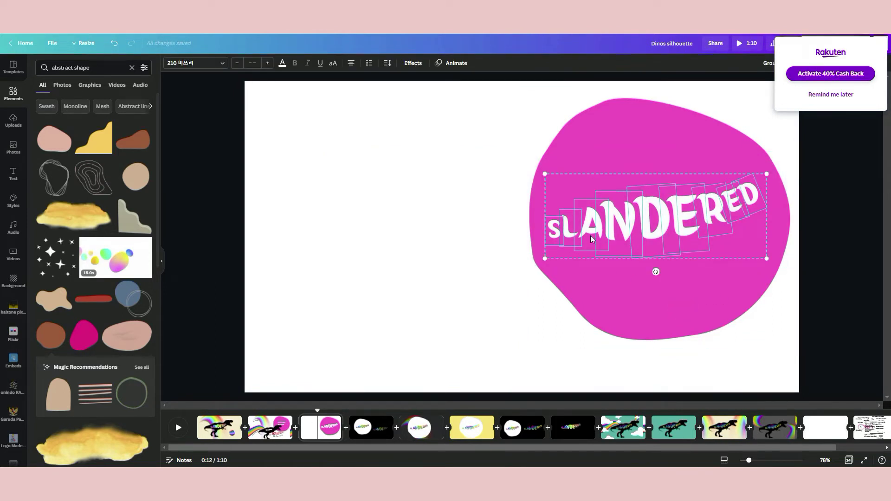
{"action": "left_click", "coordinate": [424, 207]}
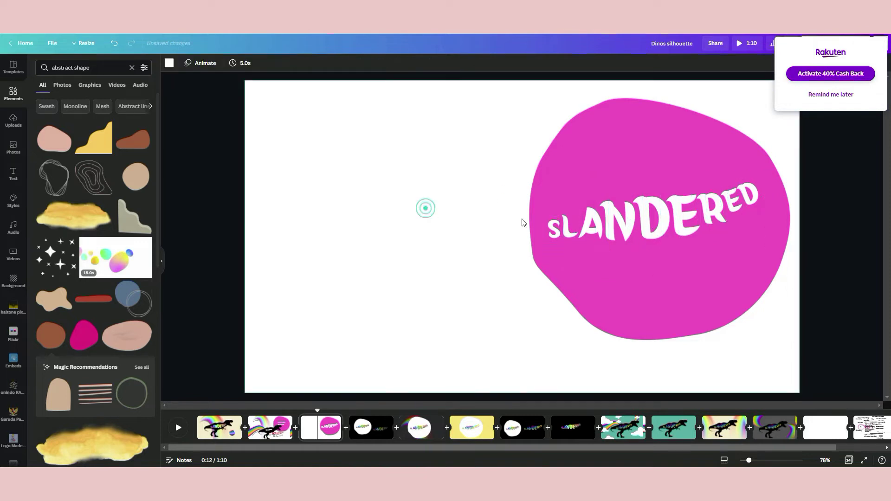
{"action": "left_click", "coordinate": [554, 227]}
{"action": "mouse_move", "coordinate": [564, 216]}
{"action": "left_mouse_down"}
{"action": "mouse_move", "coordinate": [578, 207]}
{"action": "mouse_move", "coordinate": [565, 214]}
{"action": "left_mouse_up"}
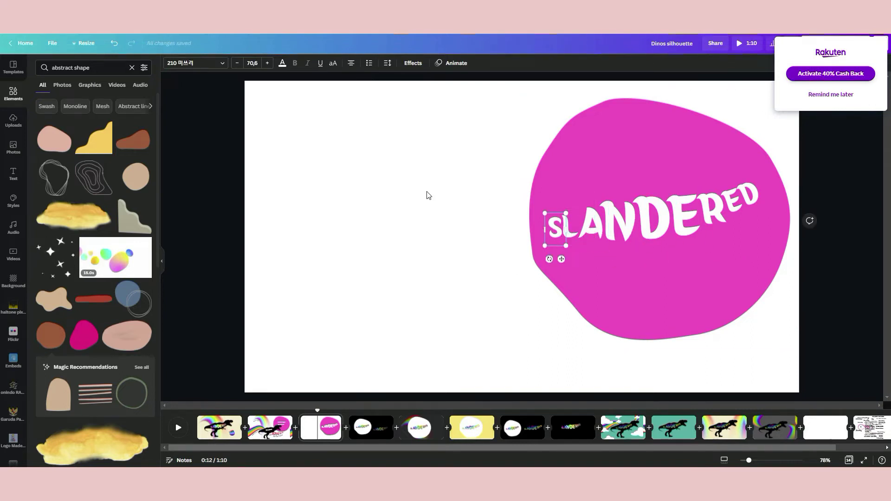
{"action": "left_click", "coordinate": [378, 182]}
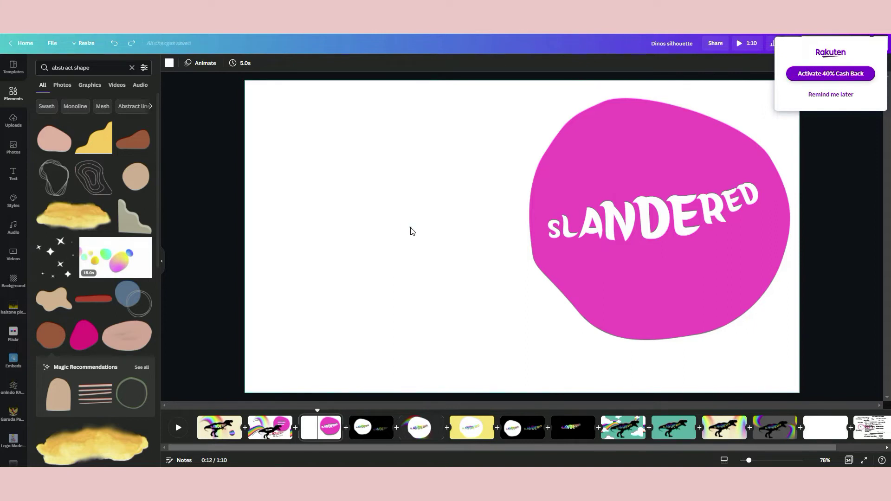
Copy the T-rex silhouette from page 2 and paste it onto page 3's pink blob
{"action": "left_click", "coordinate": [270, 434]}
{"action": "left_click", "coordinate": [631, 261]}
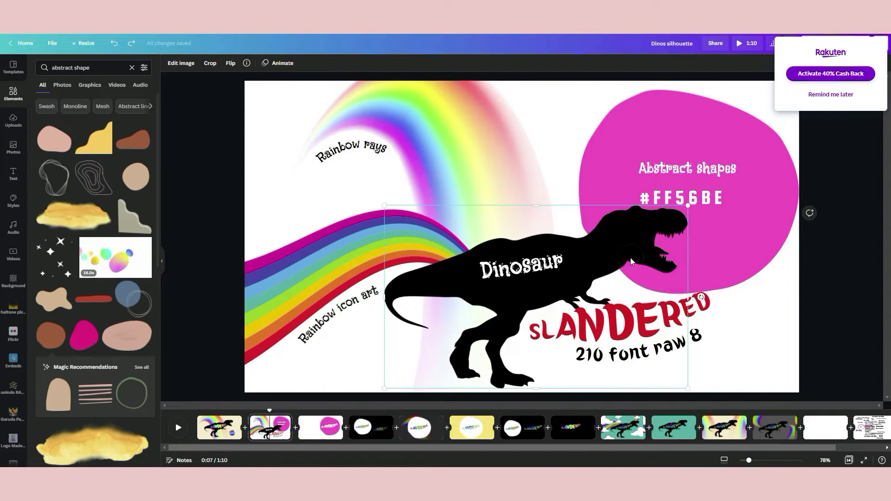
{"action": "left_click", "coordinate": [333, 431]}
{"action": "left_click", "coordinate": [538, 180]}
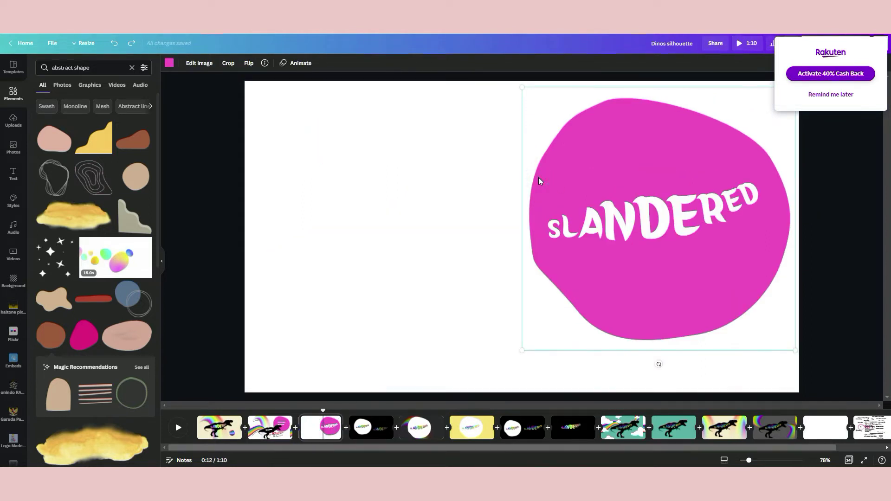
{"action": "key", "text": "ctrl+v"}
{"action": "left_click_drag", "start_coordinate": [580, 263], "coordinate": [702, 212]}
Send the T-rex backward four times so it sits behind the SLANDERED letters
{"action": "left_click", "coordinate": [853, 96]}
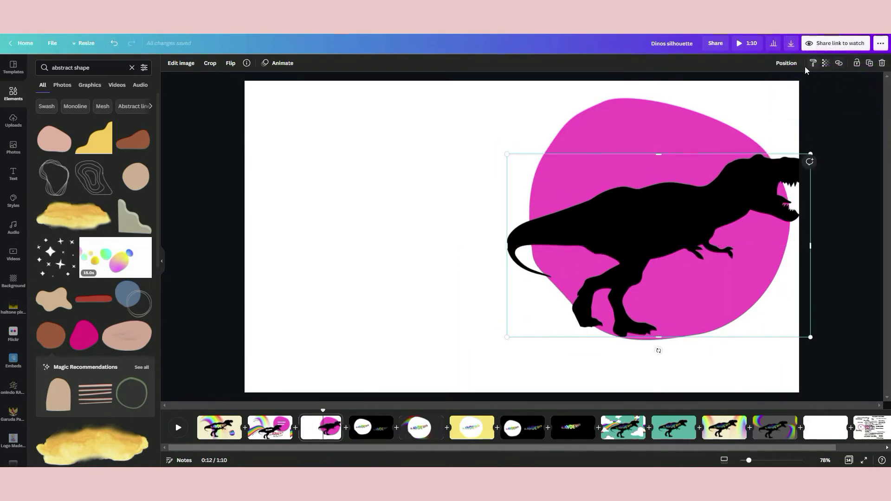
{"action": "left_click", "coordinate": [786, 63]}
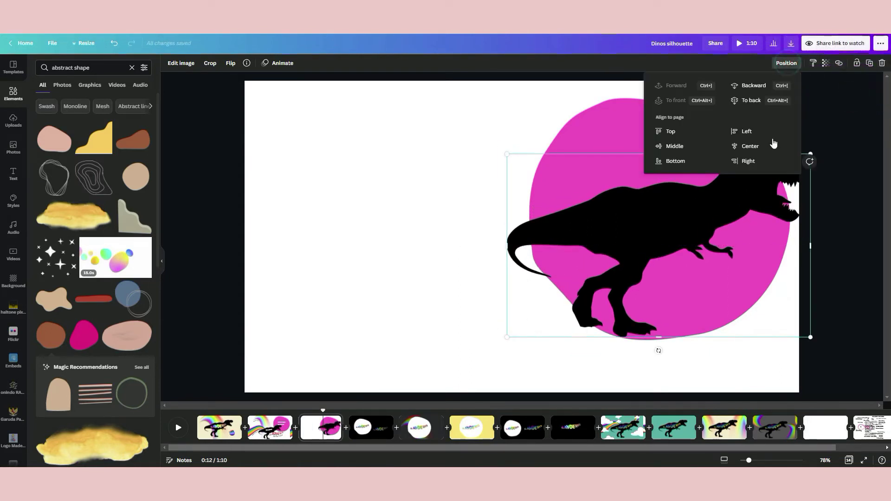
{"action": "left_click", "coordinate": [754, 87]}
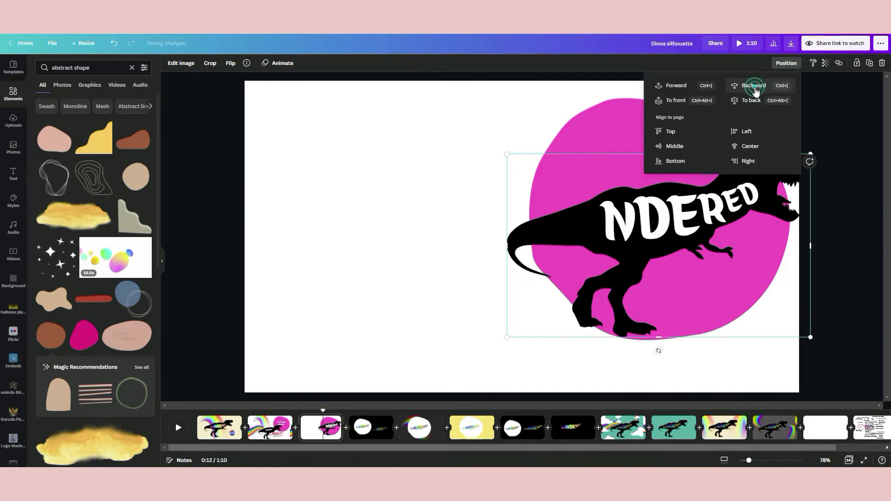
{"action": "left_click", "coordinate": [754, 88]}
{"action": "left_click", "coordinate": [754, 87]}
{"action": "left_click", "coordinate": [754, 88]}
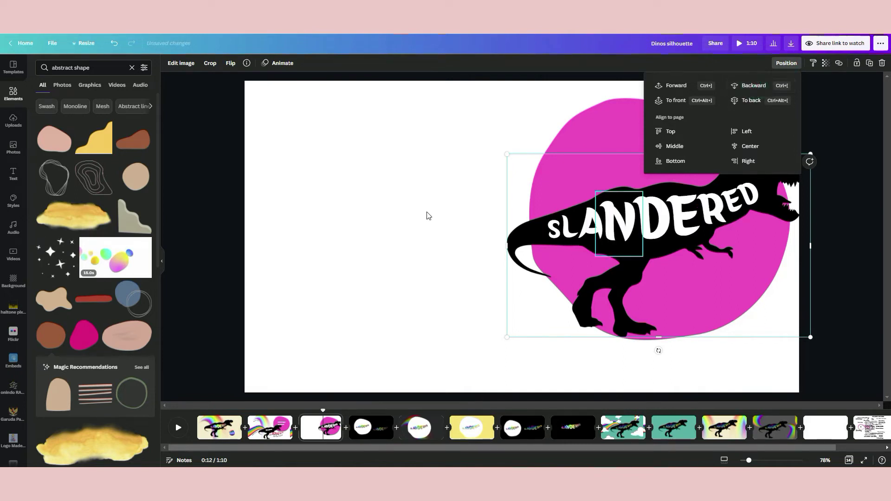
{"action": "left_click", "coordinate": [354, 199]}
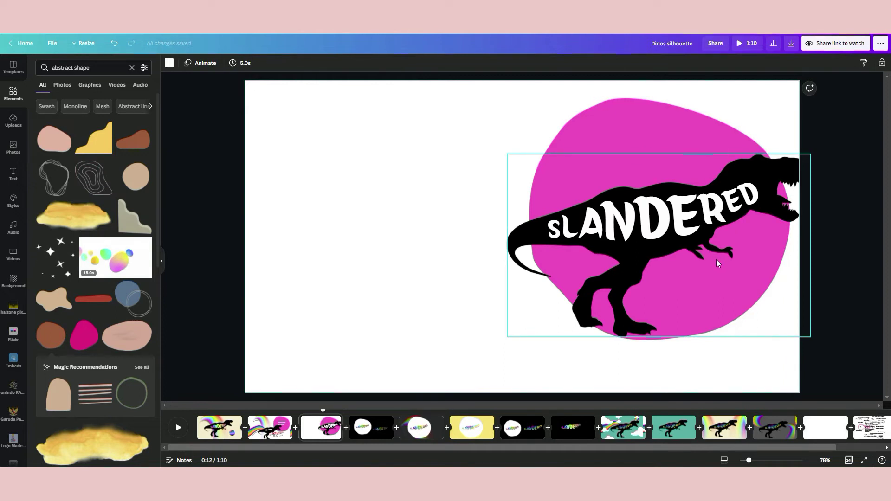
Nudge the T-rex, resize the S of SLANDERED, and move the T-rex left
{"action": "left_click_drag", "start_coordinate": [722, 258], "coordinate": [726, 263]}
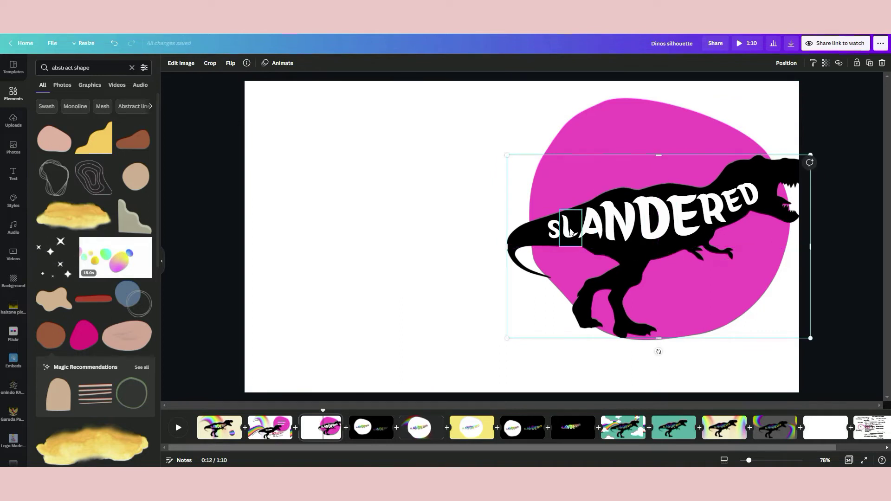
{"action": "left_click", "coordinate": [554, 230]}
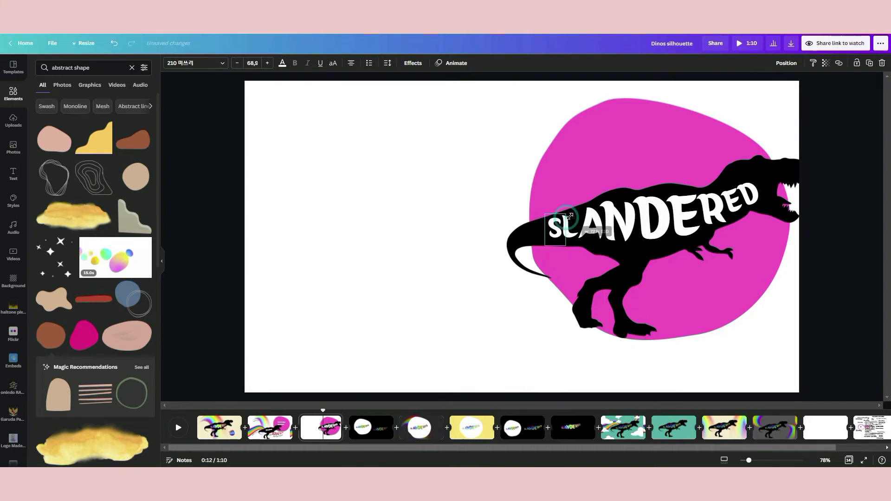
{"action": "left_click", "coordinate": [780, 169]}
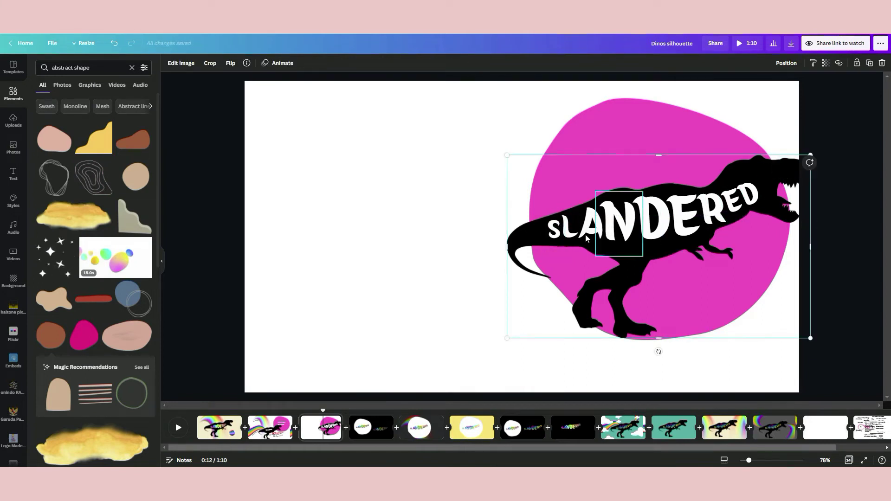
{"action": "left_click", "coordinate": [554, 232]}
{"action": "left_click_drag", "start_coordinate": [566, 217], "coordinate": [565, 216]}
{"action": "left_click", "coordinate": [682, 218]}
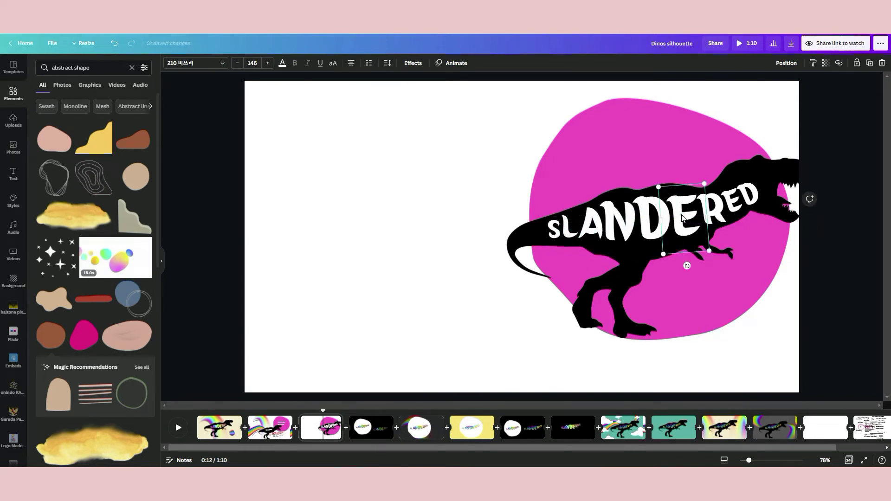
{"action": "left_click_drag", "start_coordinate": [510, 223], "coordinate": [260, 251]}
Undo the recent edits and delete the T-rex silhouette from page 3
{"action": "key", "text": "ctrl+z"}
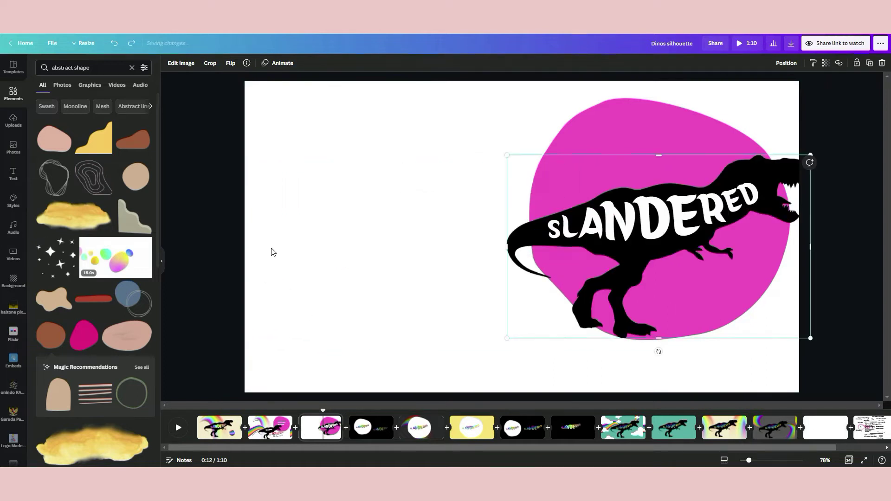
{"action": "key", "text": "ctrl+z"}
{"action": "key", "text": "ctrl+z"}
{"action": "key", "text": "ctrl+z"}
{"action": "key", "text": "ctrl+z"}
{"action": "key", "text": "ctrl+z"}
{"action": "key", "text": "ctrl+z"}
{"action": "key", "text": "ctrl+z"}
{"action": "key", "text": "ctrl+z"}
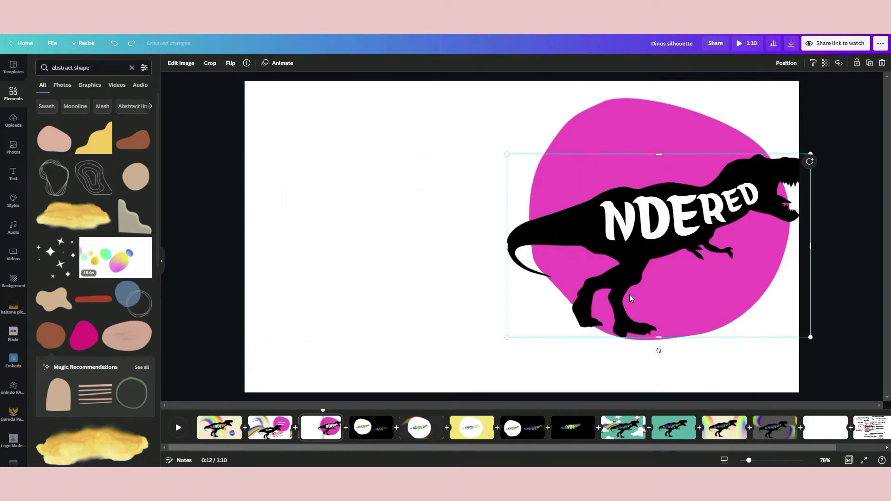
{"action": "key", "text": "ctrl+z"}
{"action": "key", "text": "ctrl+z"}
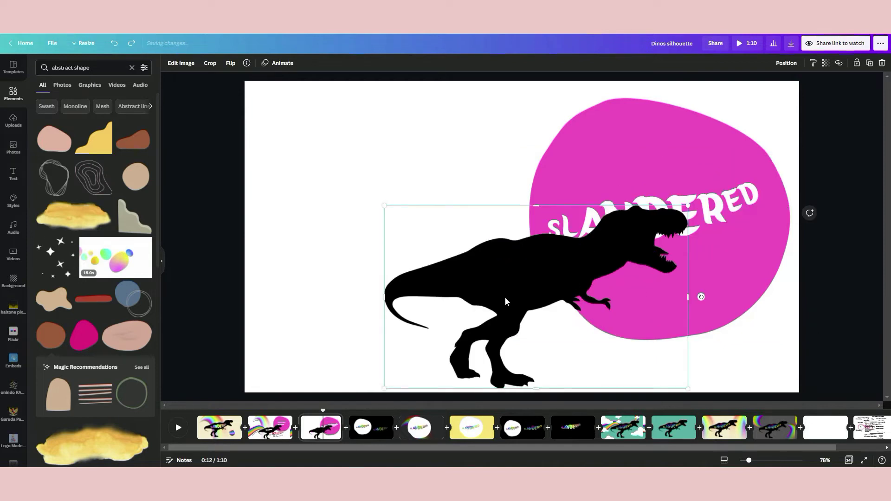
{"action": "key", "text": "Delete"}
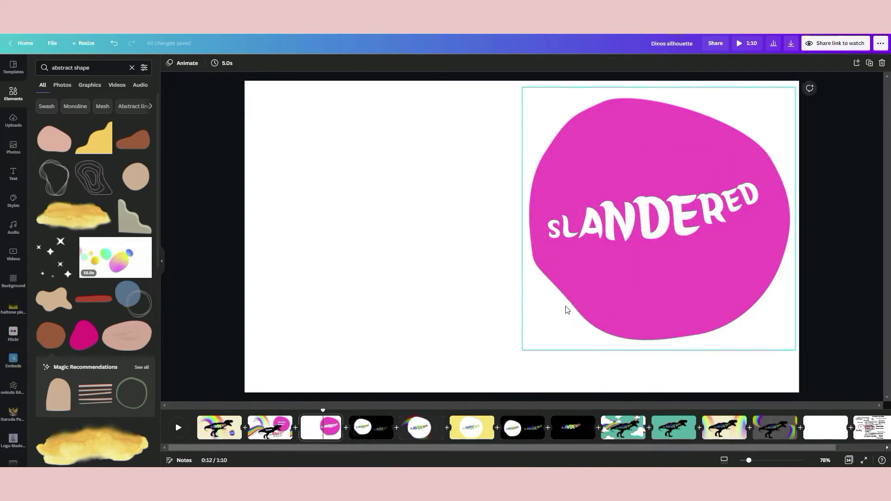
Set the download to a transparent-background PNG of page 3 only, then close the panel
{"action": "left_click_drag", "start_coordinate": [391, 98], "coordinate": [795, 362]}
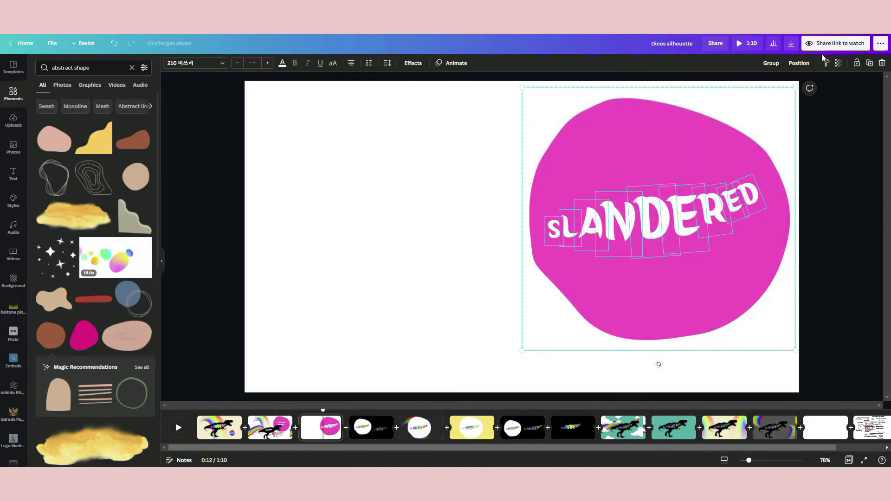
{"action": "left_click", "coordinate": [791, 44]}
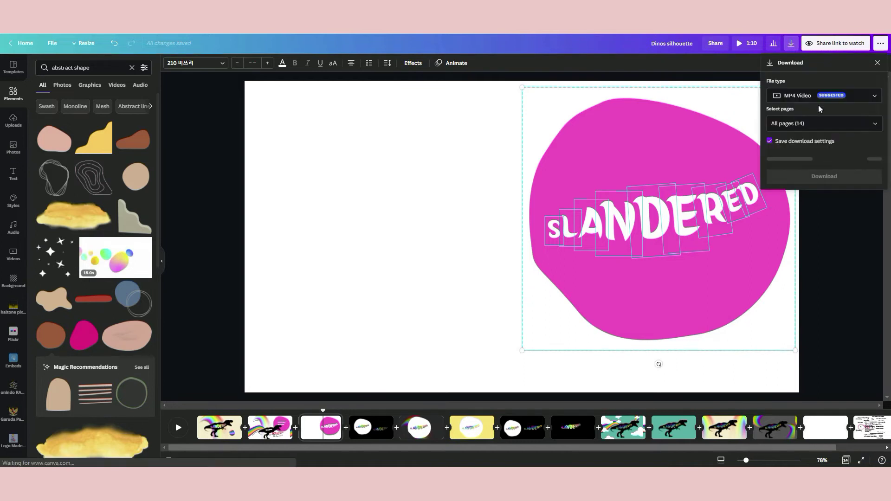
{"action": "left_click", "coordinate": [872, 97]}
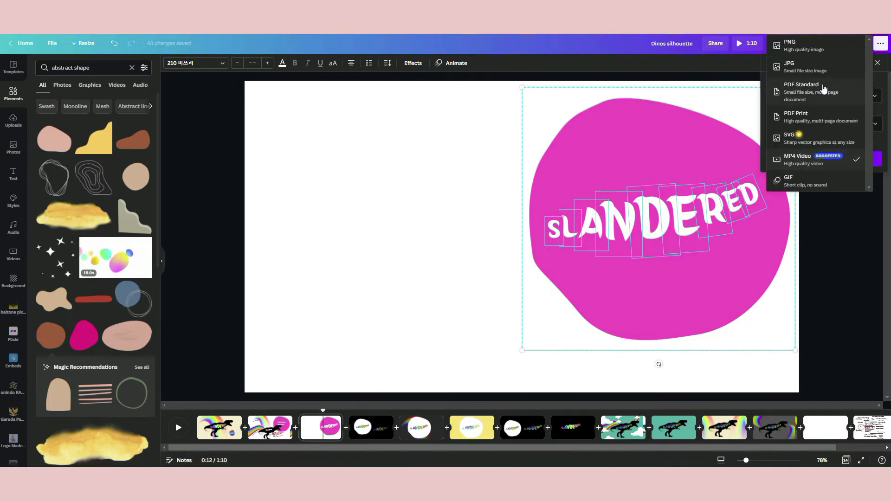
{"action": "left_click", "coordinate": [799, 46]}
{"action": "left_click", "coordinate": [770, 138]}
{"action": "left_click", "coordinate": [874, 180]}
{"action": "scroll", "coordinate": [858, 223], "scroll_direction": "down", "scroll_amount": 1}
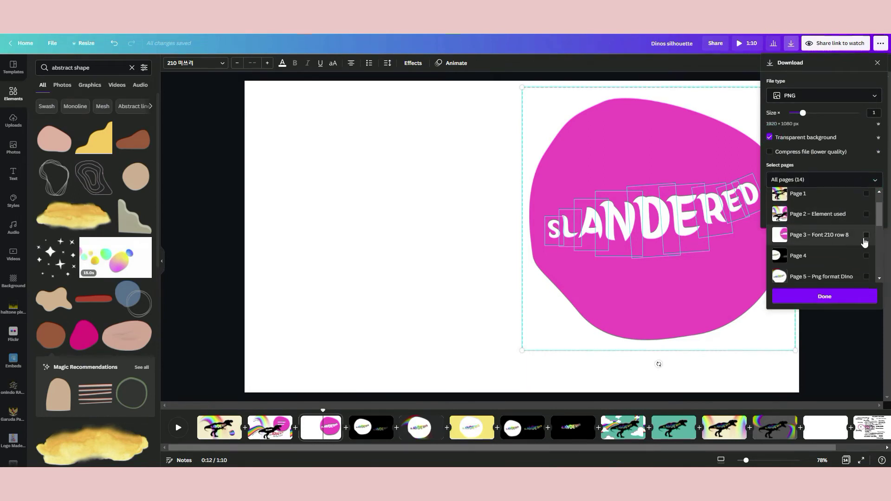
{"action": "left_click", "coordinate": [865, 236]}
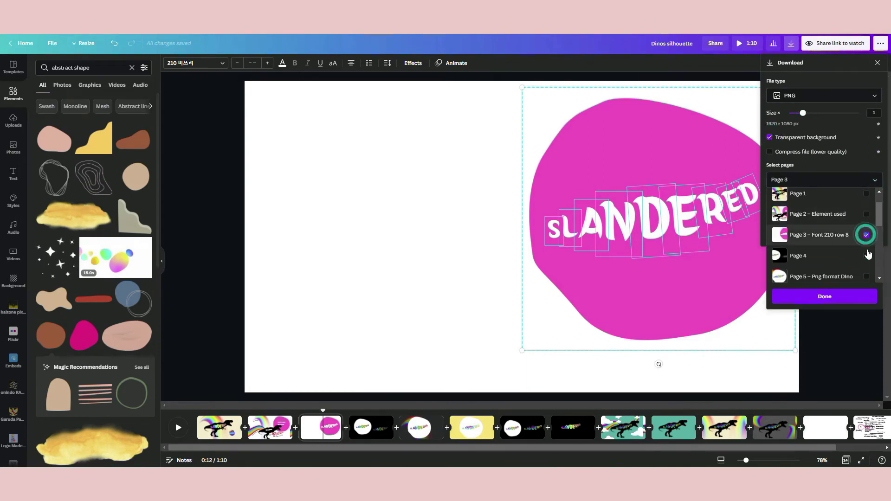
{"action": "left_click", "coordinate": [849, 301]}
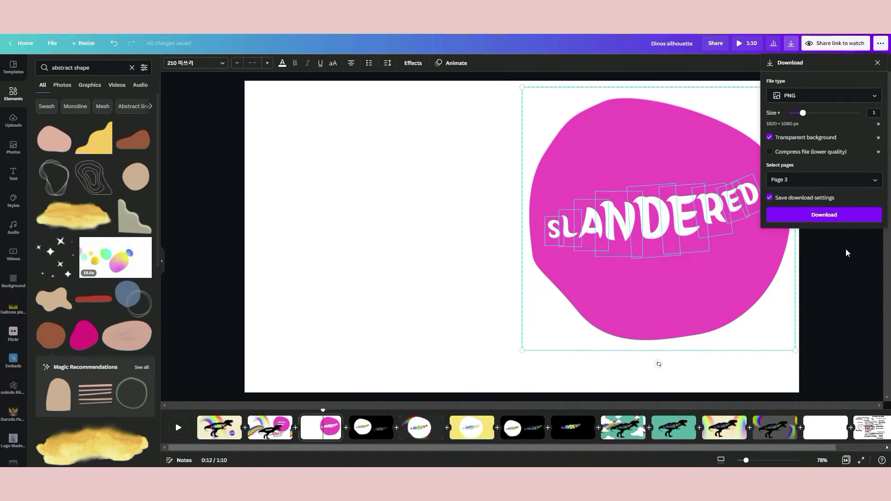
{"action": "left_click", "coordinate": [383, 203]}
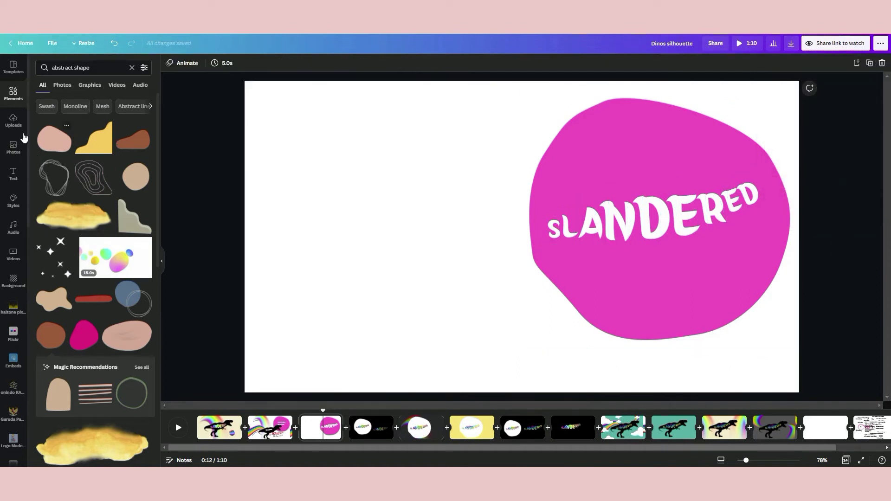
Add the uploaded pink SLANDERED image to page 3, enlarged on the left half
{"action": "left_click", "coordinate": [13, 120]}
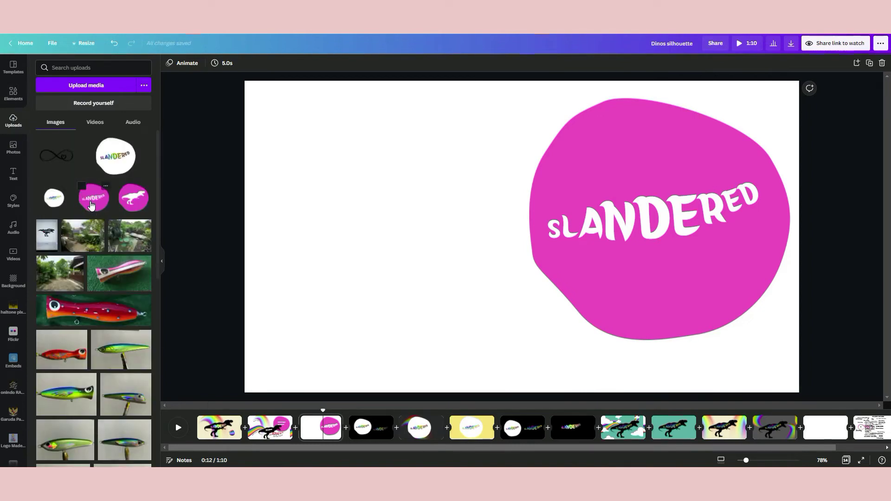
{"action": "left_click", "coordinate": [91, 205]}
{"action": "left_click_drag", "start_coordinate": [521, 235], "coordinate": [366, 244]}
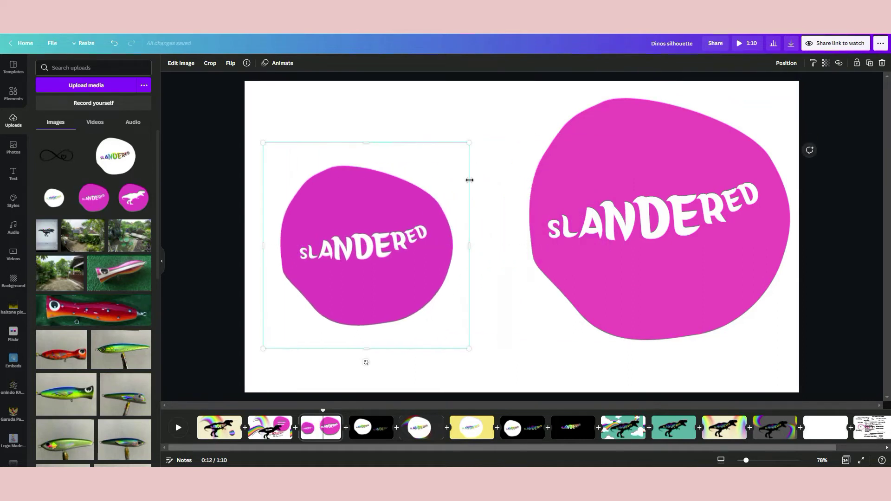
{"action": "left_click_drag", "start_coordinate": [469, 142], "coordinate": [602, 75]}
{"action": "left_click_drag", "start_coordinate": [425, 218], "coordinate": [408, 261]}
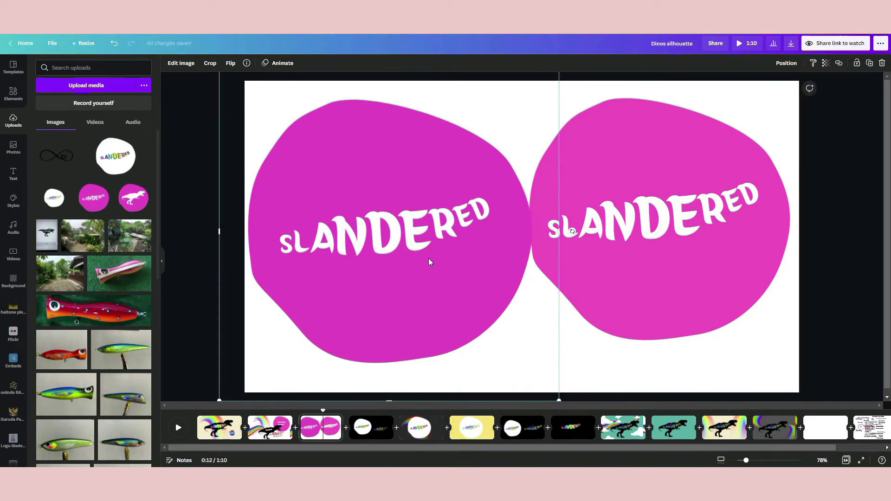
{"action": "left_click", "coordinate": [617, 88]}
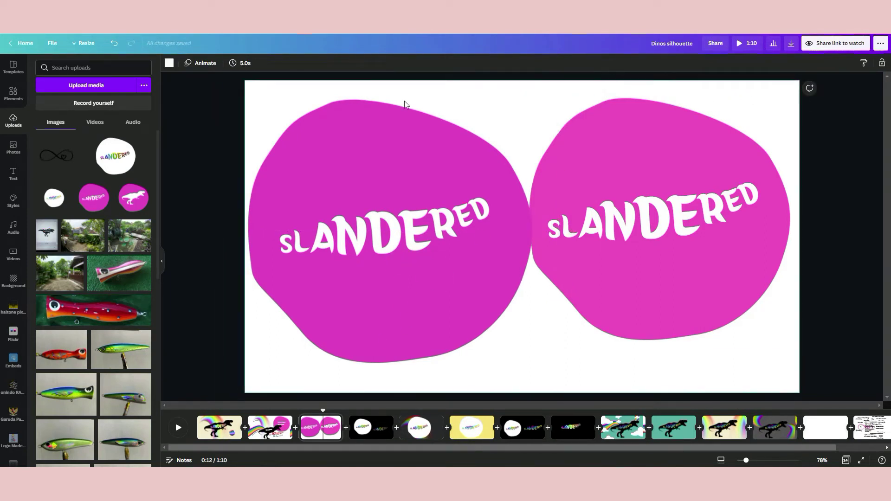
Turn page 3's background teal and background-remove the left blob so teal shows through, then view page 2
{"action": "left_click", "coordinate": [168, 63]}
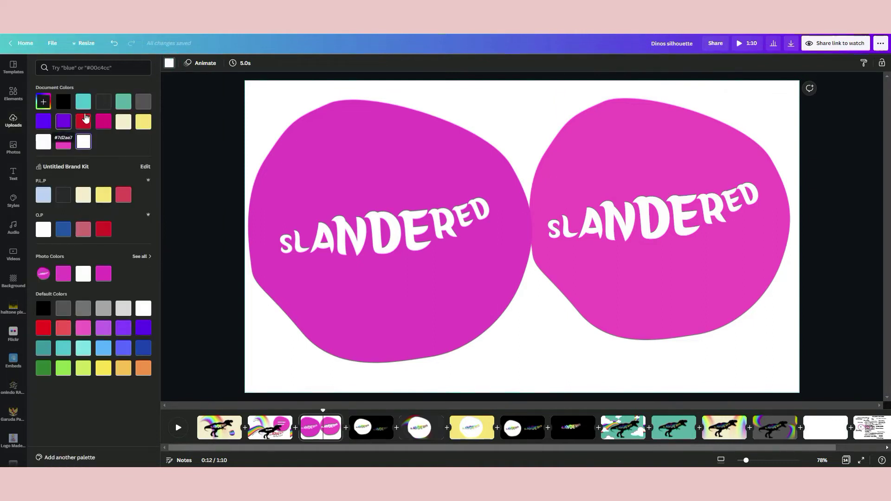
{"action": "left_click", "coordinate": [83, 101]}
{"action": "left_click", "coordinate": [413, 238]}
{"action": "left_click", "coordinate": [186, 64]}
{"action": "left_click", "coordinate": [81, 177]}
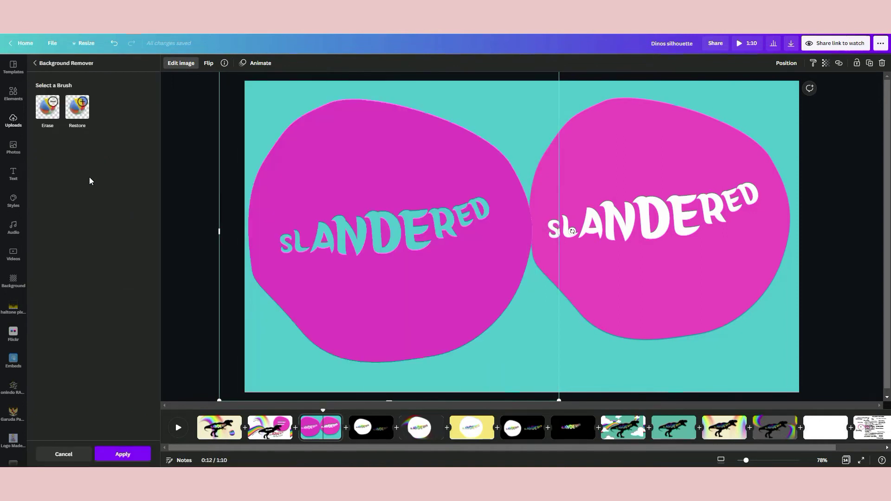
{"action": "mouse_move", "coordinate": [405, 198]}
{"action": "left_mouse_down"}
{"action": "mouse_move", "coordinate": [404, 168]}
{"action": "mouse_move", "coordinate": [407, 185]}
{"action": "mouse_move", "coordinate": [422, 113]}
{"action": "mouse_move", "coordinate": [412, 188]}
{"action": "left_mouse_up"}
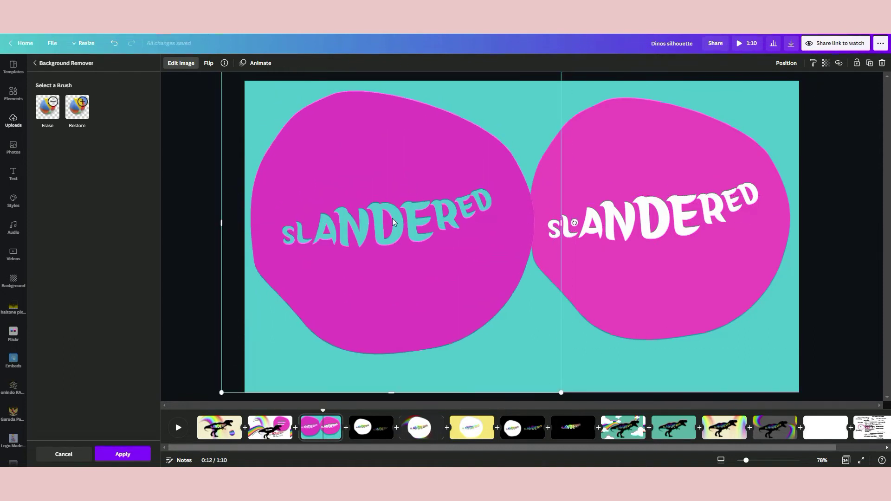
{"action": "left_click", "coordinate": [120, 455]}
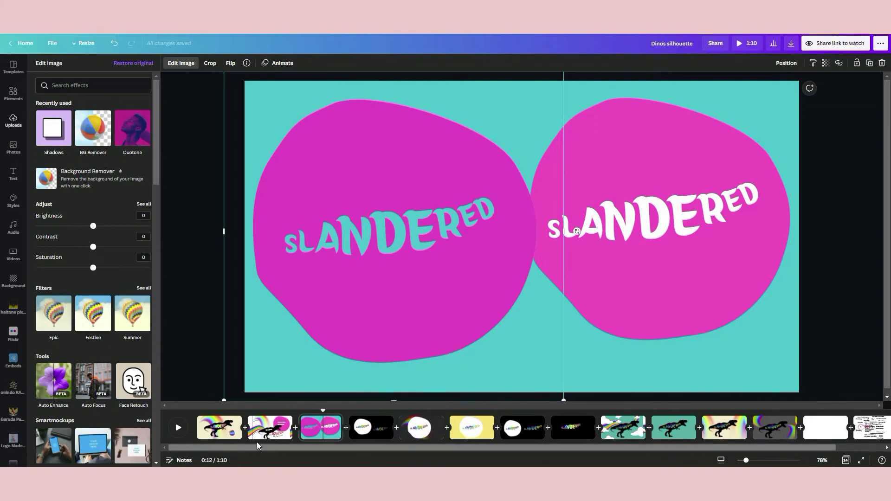
{"action": "left_click", "coordinate": [257, 427]}
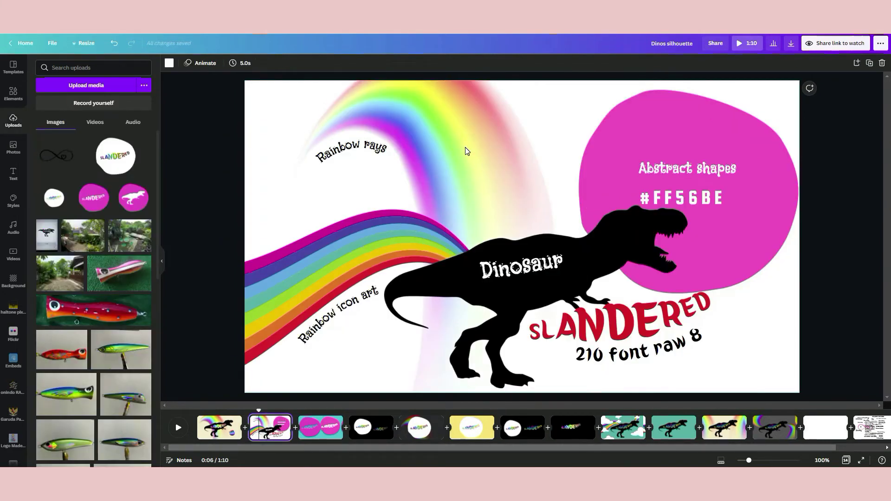
Paste page 2's blurred rainbow image onto page 3 and send it behind the left pink blob
{"action": "left_click", "coordinate": [464, 148]}
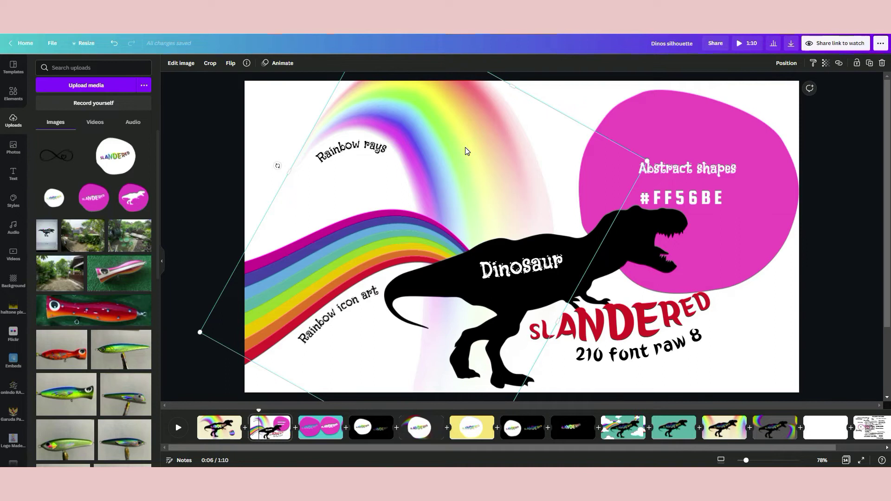
{"action": "left_click", "coordinate": [327, 436]}
{"action": "left_click", "coordinate": [374, 157]}
{"action": "key", "text": "ctrl+v"}
{"action": "left_click_drag", "start_coordinate": [440, 138], "coordinate": [375, 171]}
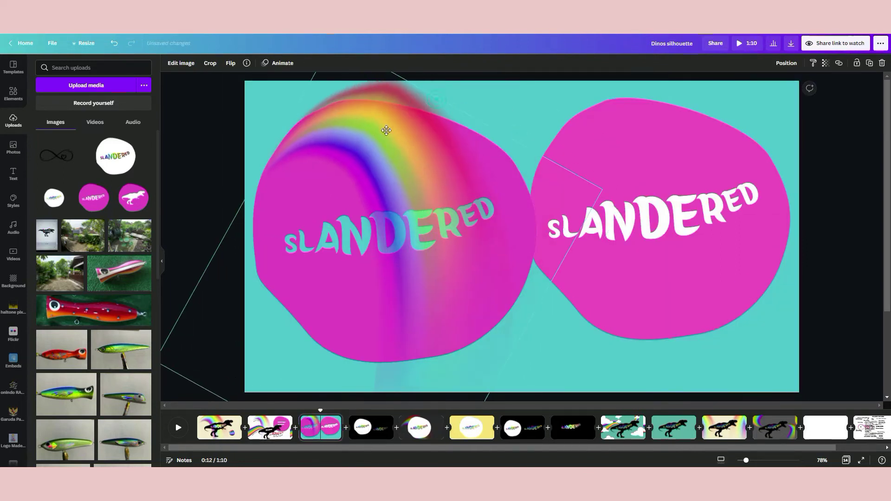
{"action": "left_click", "coordinate": [788, 64]}
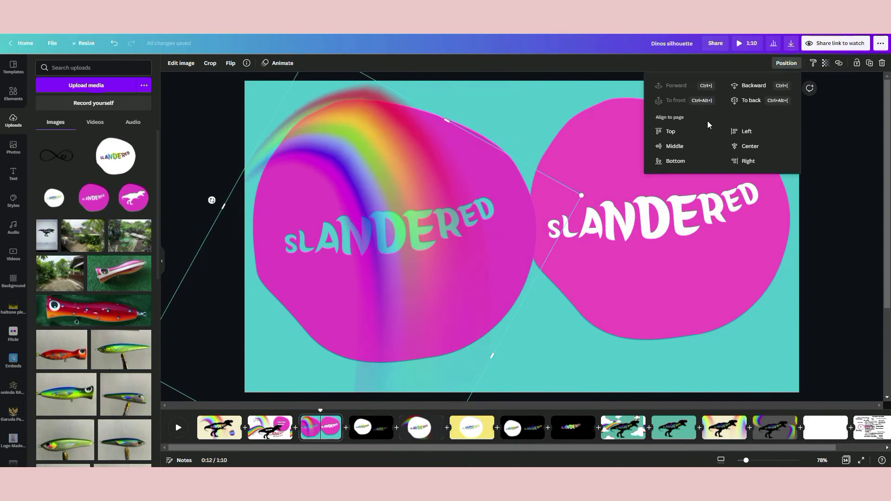
{"action": "left_click", "coordinate": [751, 101]}
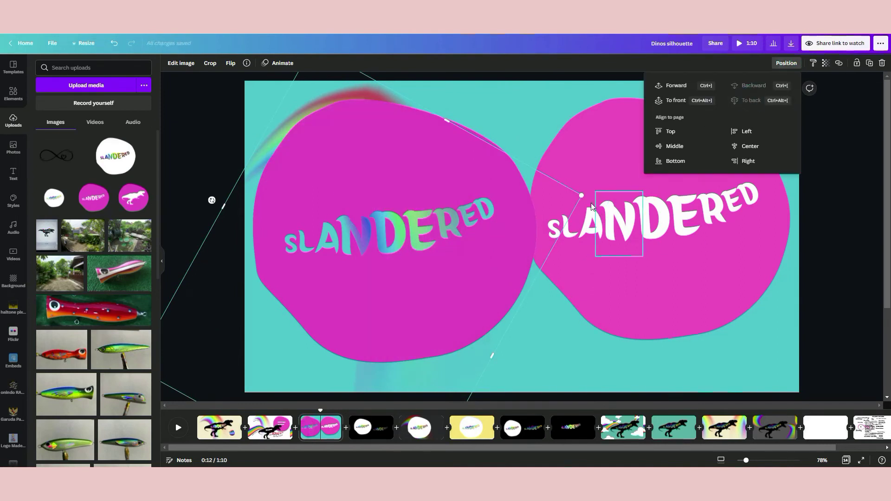
Enlarge and position the rainbow behind the left blob, then move the right pink blob
{"action": "left_click_drag", "start_coordinate": [584, 194], "coordinate": [457, 206]}
{"action": "left_click_drag", "start_coordinate": [619, 259], "coordinate": [715, 246]}
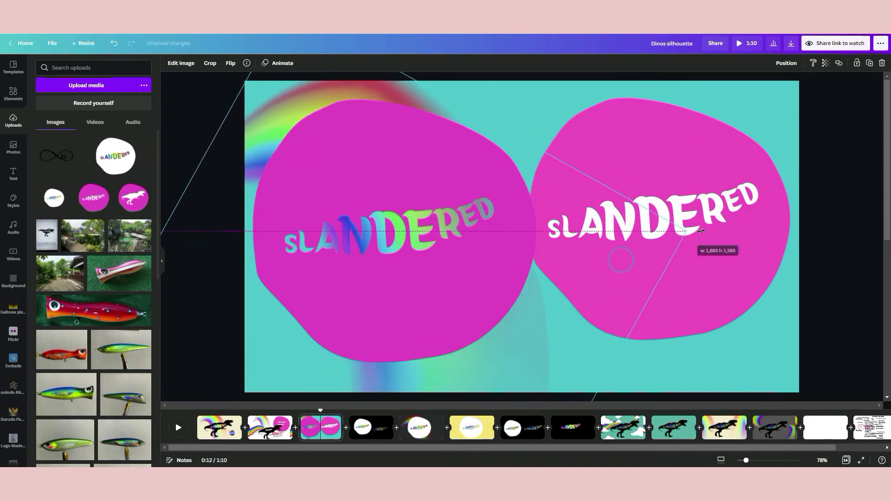
{"action": "left_click_drag", "start_coordinate": [501, 110], "coordinate": [503, 85]}
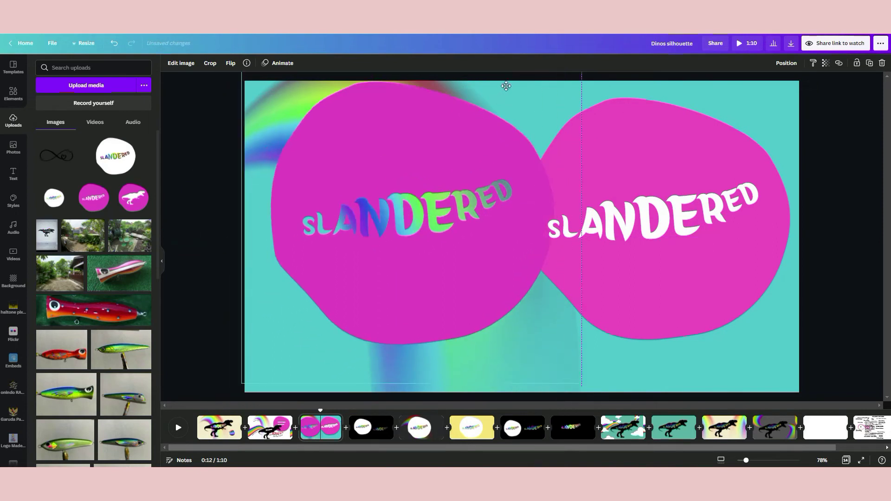
{"action": "left_click", "coordinate": [440, 92]}
{"action": "left_click_drag", "start_coordinate": [745, 316], "coordinate": [718, 315]}
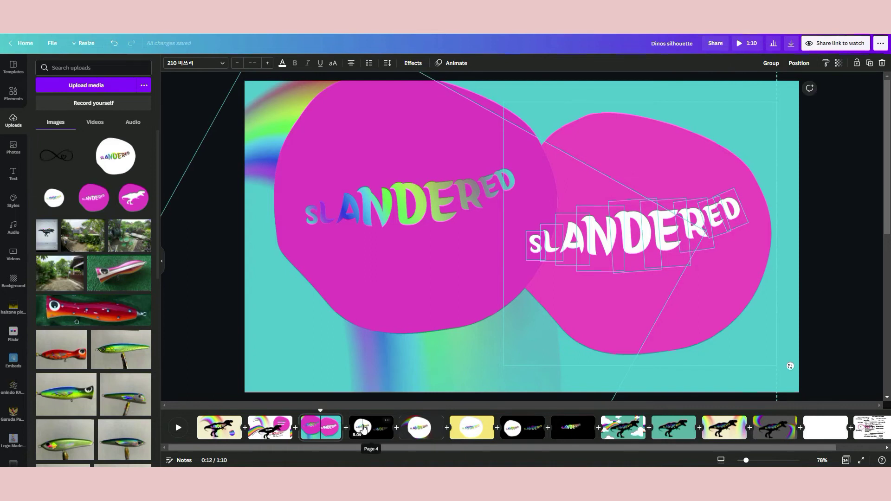
Undo the blob moves, rainbow and teal background changes on page 3
{"action": "key", "text": "ctrl+z"}
{"action": "key", "text": "ctrl+z"}
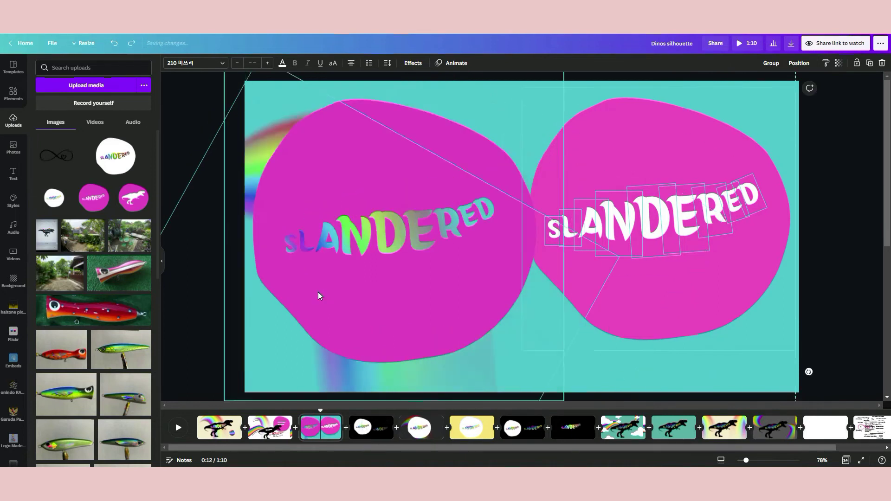
{"action": "key", "text": "ctrl+z"}
{"action": "key", "text": "ctrl+z"}
{"action": "key", "text": "ctrl+z"}
{"action": "key", "text": "ctrl+z"}
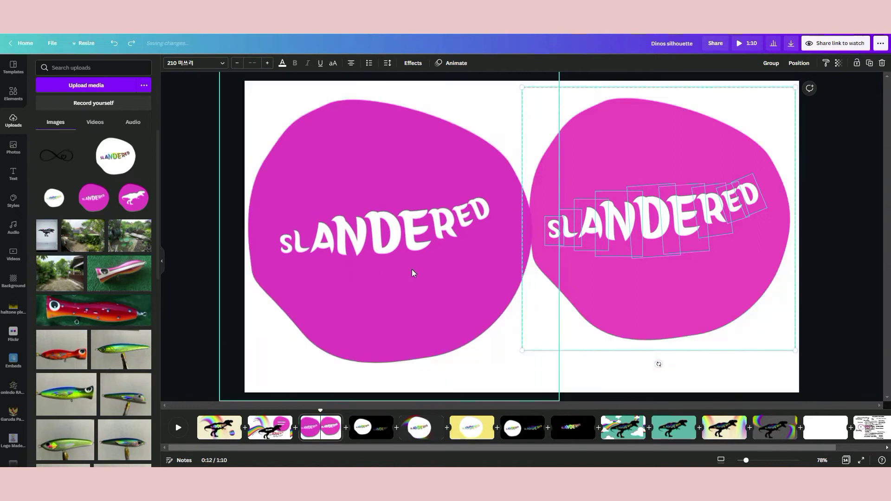
{"action": "key", "text": "ctrl+z"}
{"action": "key", "text": "ctrl+z"}
{"action": "key", "text": "ctrl+z"}
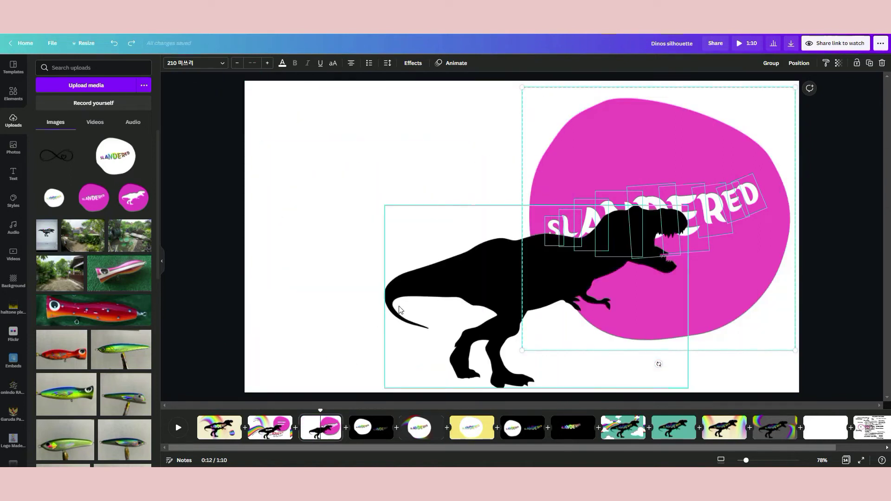
Delete the T-rex silhouette from page 3, then go to page 4
{"action": "left_click", "coordinate": [462, 288]}
{"action": "key", "text": "Delete"}
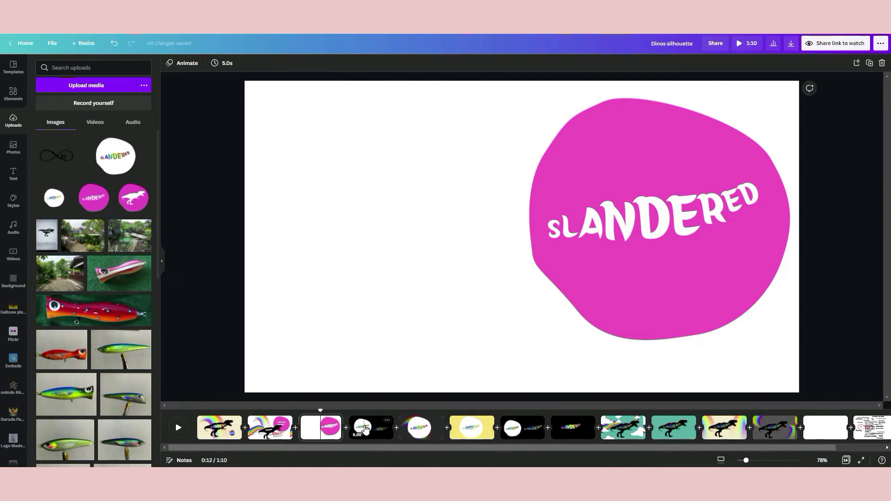
{"action": "left_click", "coordinate": [368, 429]}
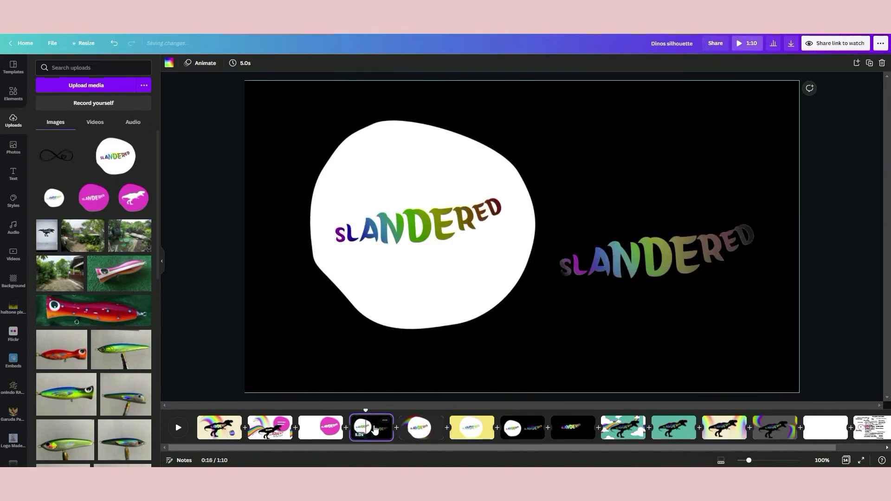
Add the pink SLANDERED image beside the white blob and background-remove it so its letters show black
{"action": "left_click", "coordinate": [412, 266]}
{"action": "left_click_drag", "start_coordinate": [422, 299], "coordinate": [427, 294]}
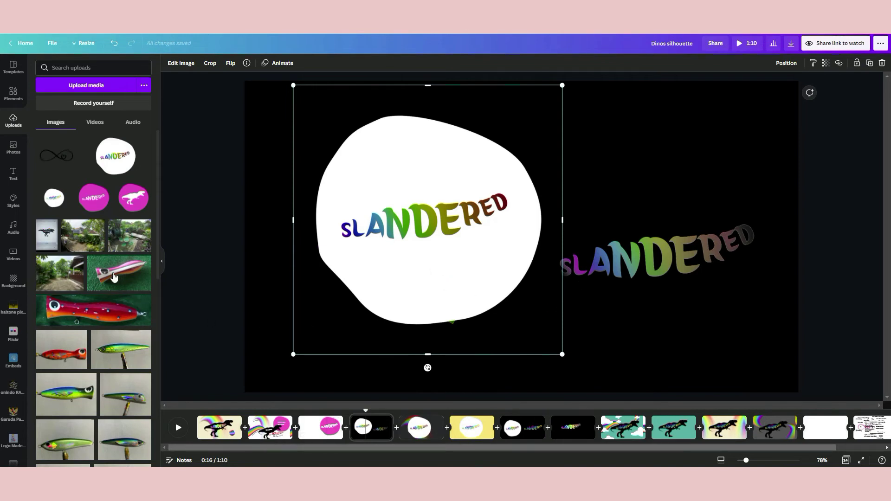
{"action": "left_click_drag", "start_coordinate": [95, 204], "coordinate": [696, 183]}
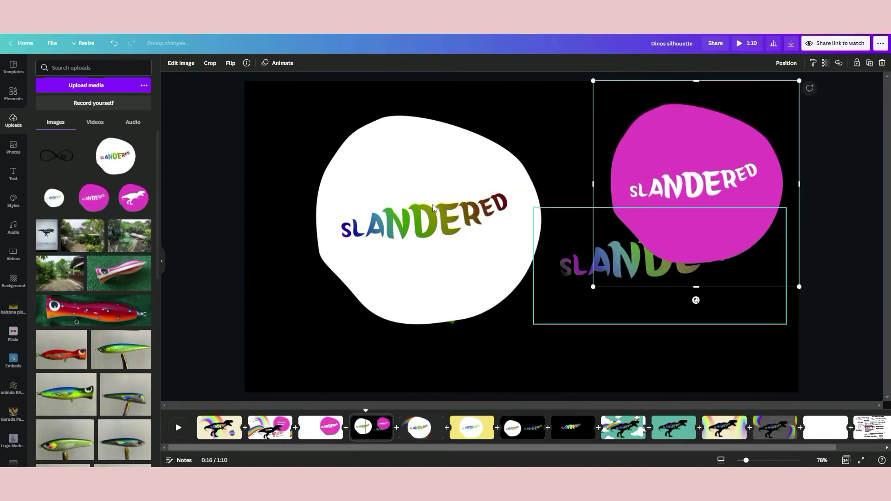
{"action": "left_click", "coordinate": [181, 63]}
{"action": "left_click", "coordinate": [72, 179]}
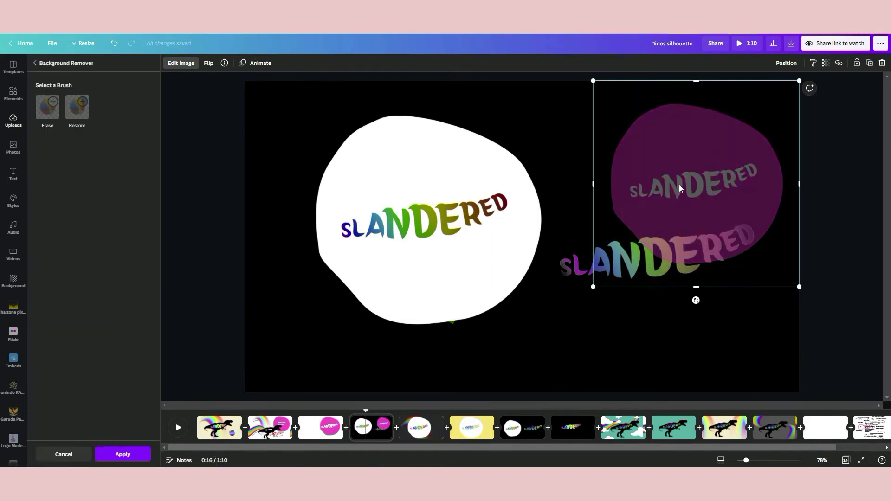
{"action": "left_click_drag", "start_coordinate": [687, 215], "coordinate": [663, 235]}
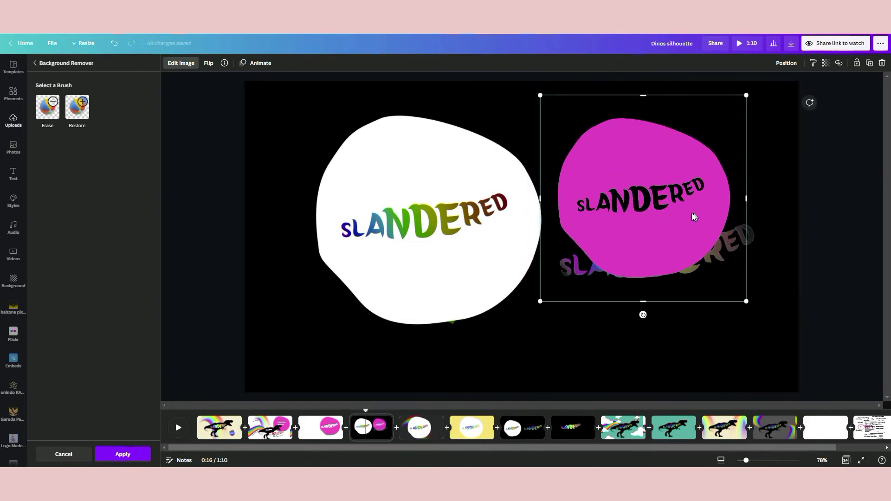
{"action": "left_click", "coordinate": [138, 459]}
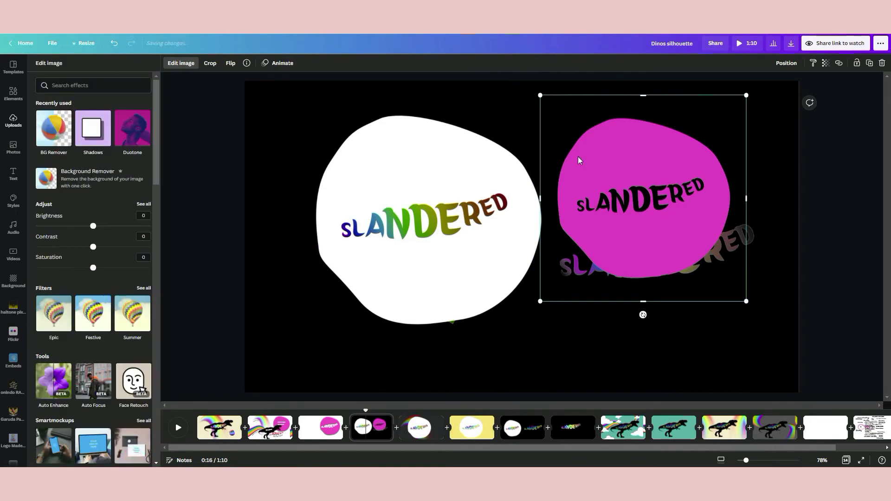
{"action": "left_click", "coordinate": [600, 151]}
{"action": "left_click_drag", "start_coordinate": [92, 227], "coordinate": [174, 225]}
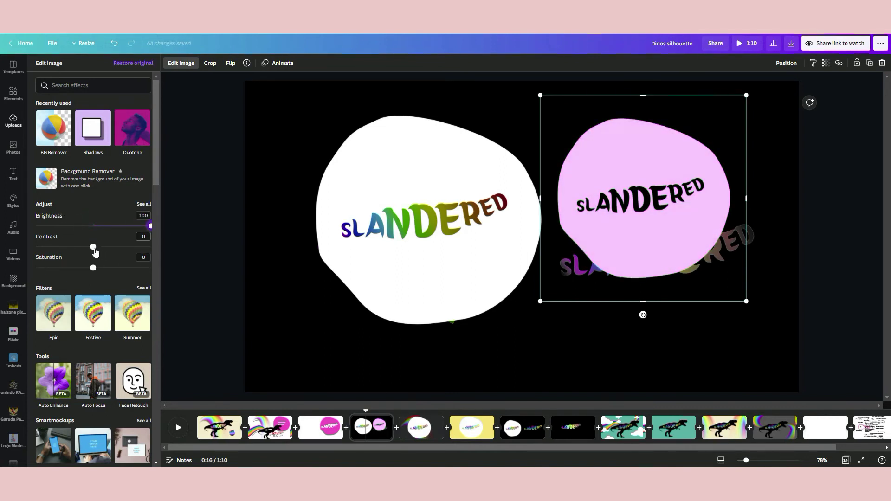
{"action": "left_click_drag", "start_coordinate": [93, 249], "coordinate": [160, 244]}
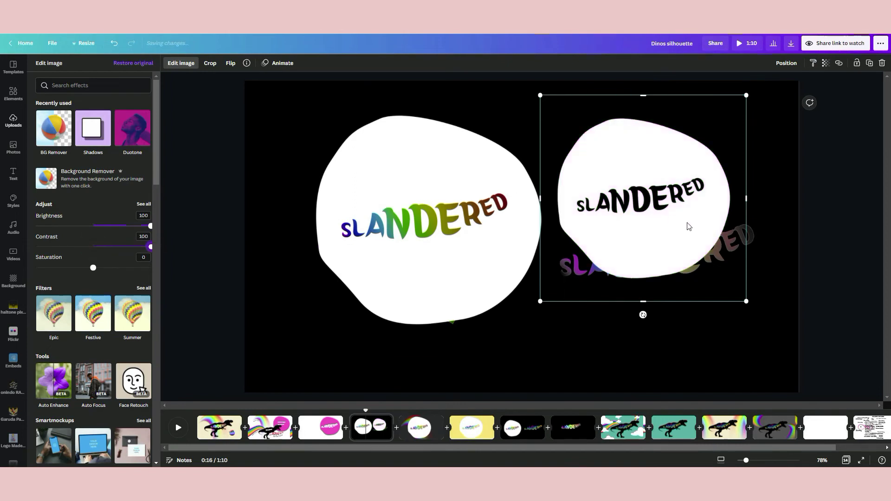
{"action": "left_click", "coordinate": [144, 205]}
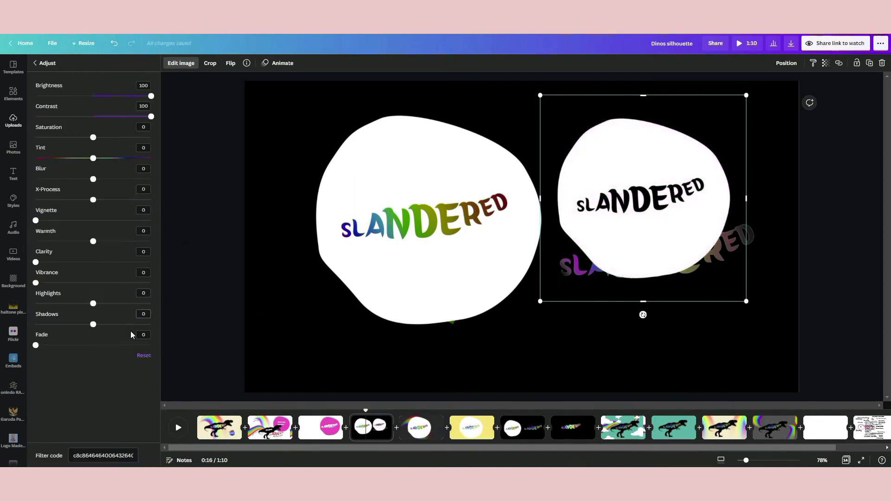
{"action": "left_click", "coordinate": [144, 356]}
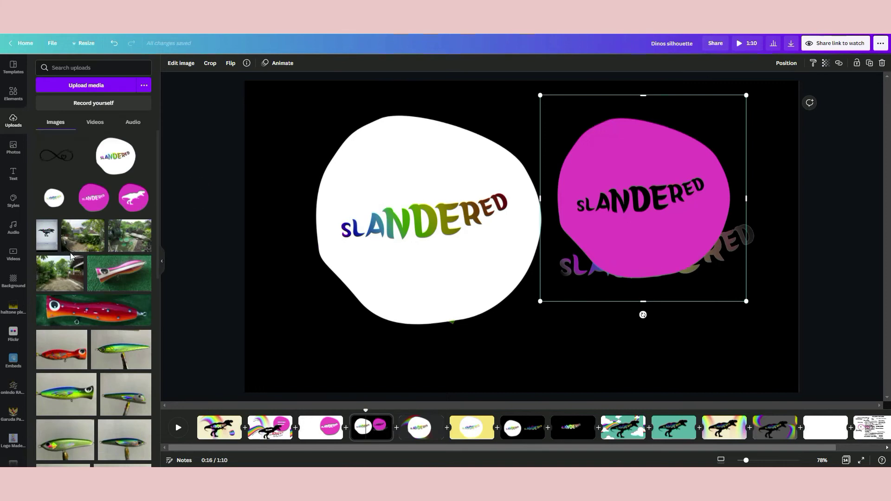
{"action": "scroll", "coordinate": [92, 260], "scroll_direction": "down", "scroll_amount": 5}
Apply a Fuchsia duotone with white shadows and white highlights to the pink blob
{"action": "left_click", "coordinate": [185, 66]}
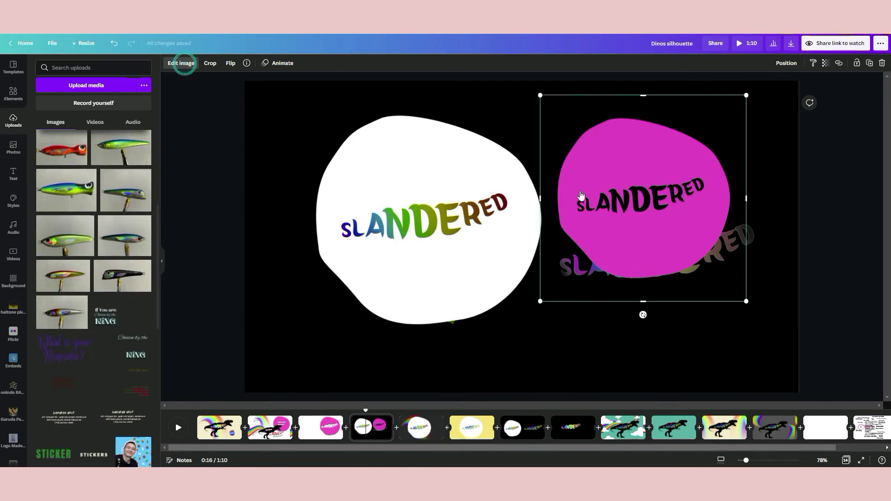
{"action": "left_click", "coordinate": [180, 63]}
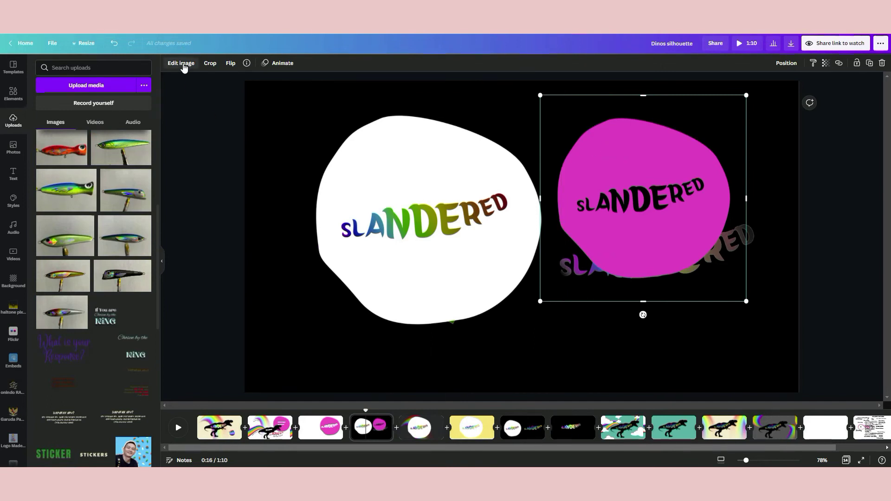
{"action": "left_click", "coordinate": [184, 66]}
{"action": "scroll", "coordinate": [79, 341], "scroll_direction": "down", "scroll_amount": 5}
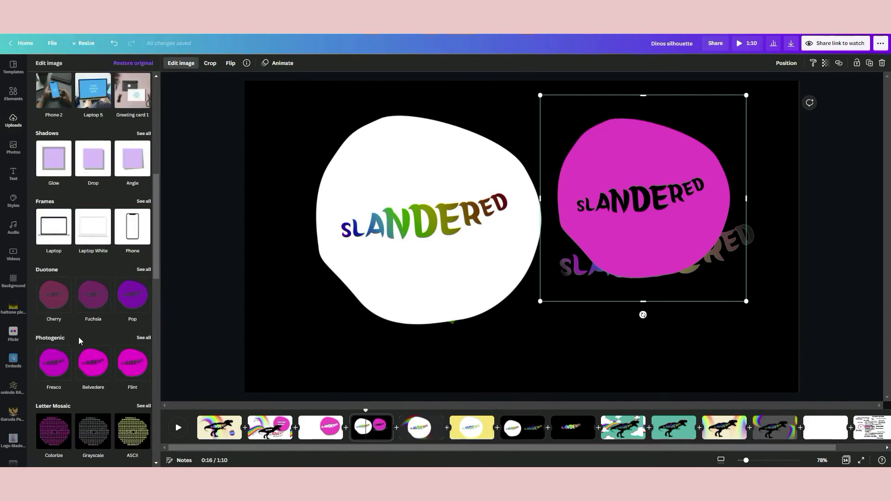
{"action": "left_click", "coordinate": [95, 302]}
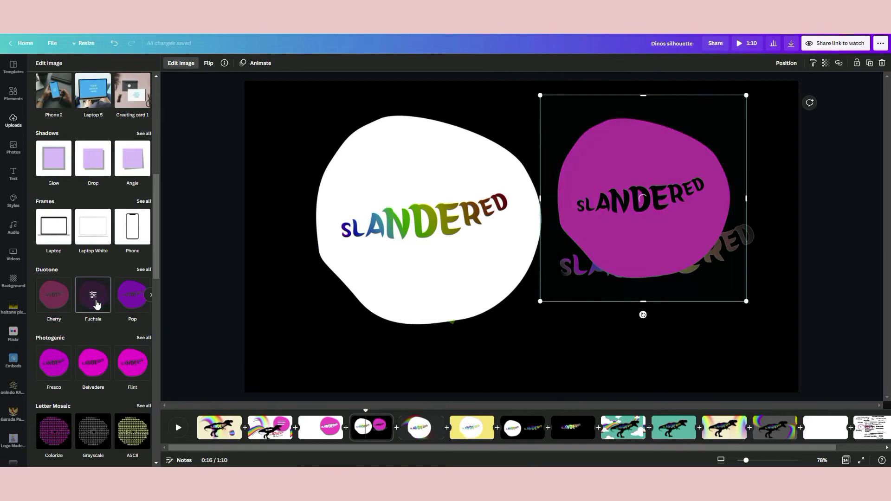
{"action": "left_click", "coordinate": [92, 297]}
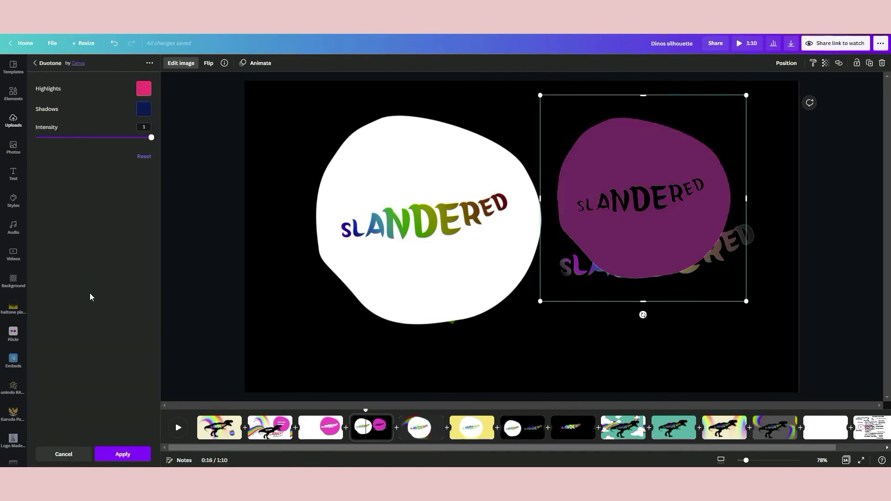
{"action": "left_click", "coordinate": [144, 109]}
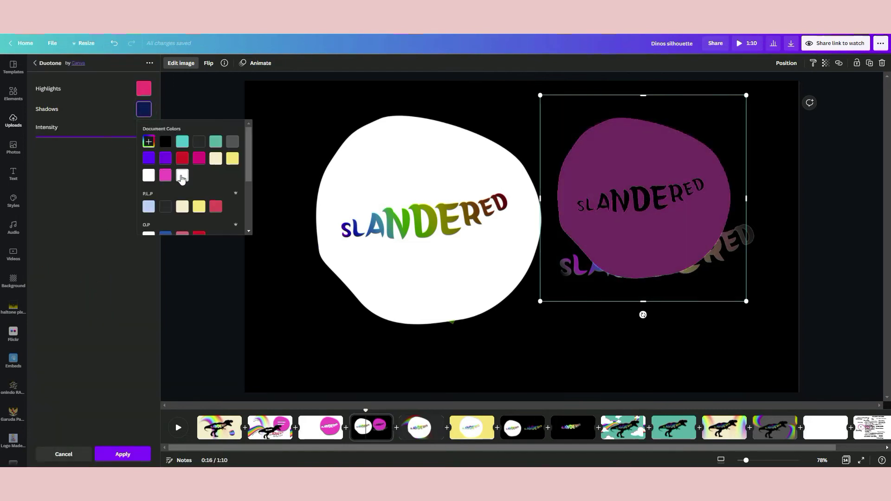
{"action": "left_click", "coordinate": [182, 175]}
{"action": "left_click", "coordinate": [144, 89]}
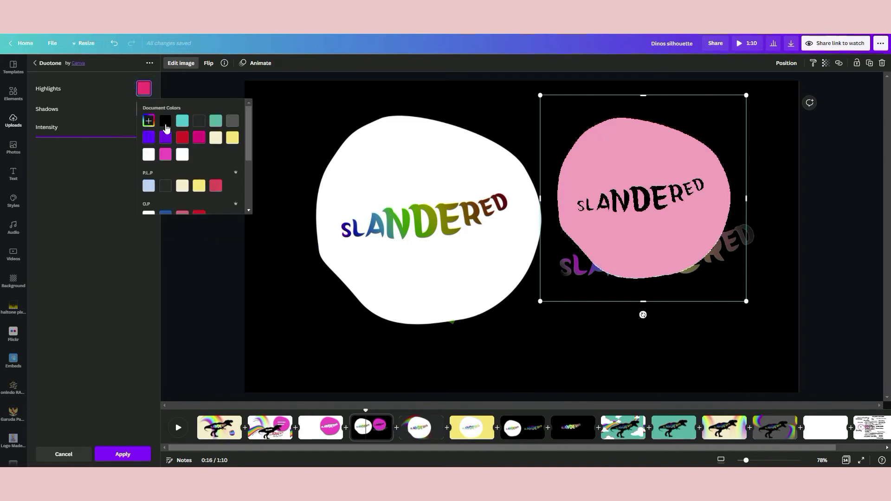
{"action": "left_click", "coordinate": [181, 155]}
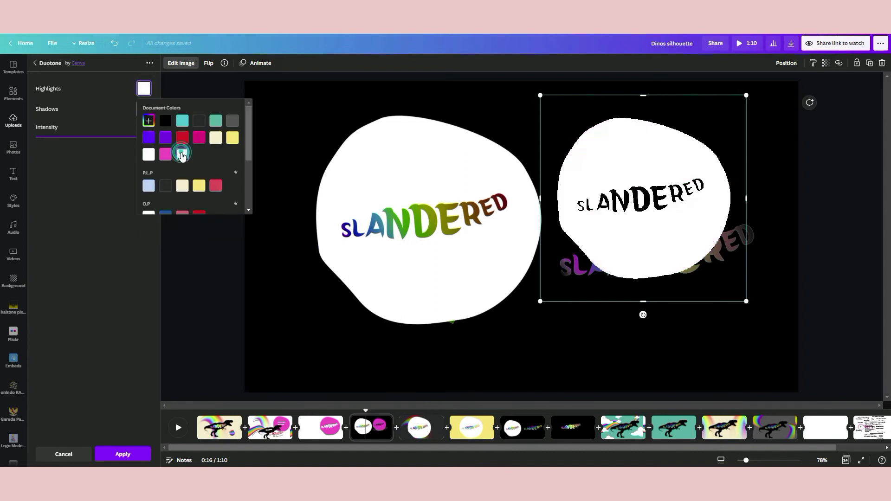
{"action": "left_click", "coordinate": [131, 453]}
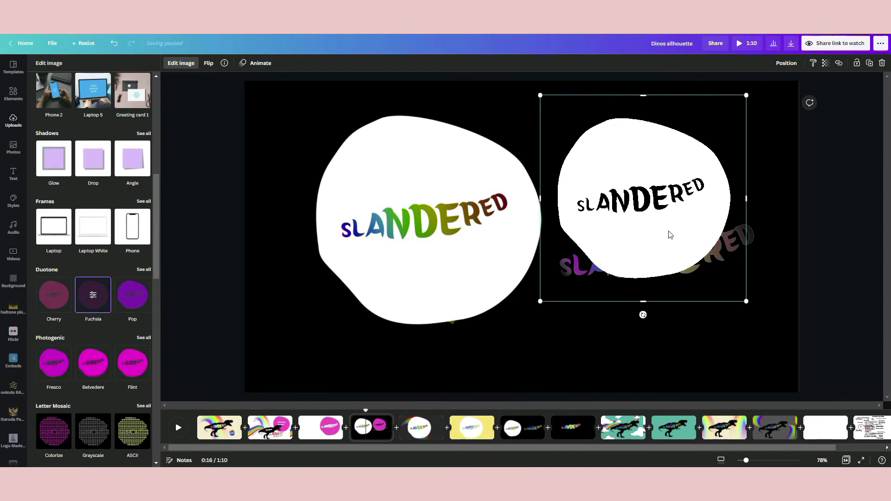
Shrink the rainbow image to 658×760 so it hides behind the white SLANDERED blob
{"action": "left_click_drag", "start_coordinate": [666, 222], "coordinate": [666, 189]}
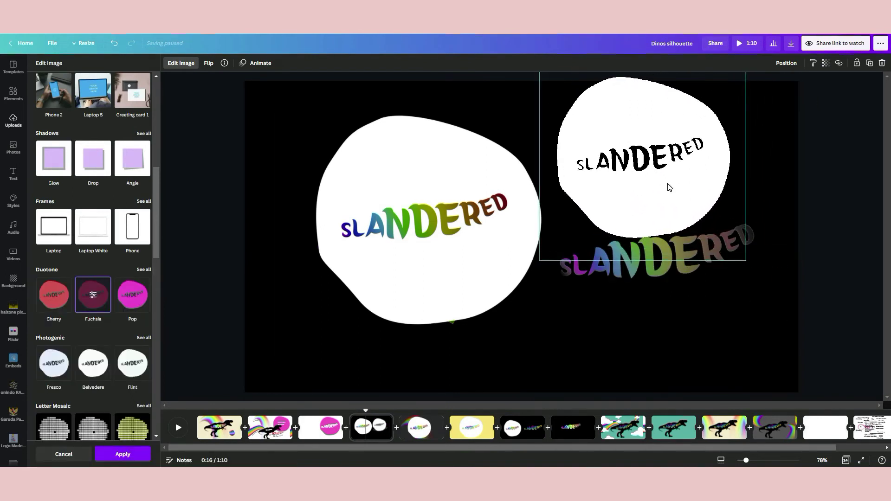
{"action": "scroll", "coordinate": [666, 185], "scroll_direction": "down", "scroll_amount": 5}
{"action": "left_click", "coordinate": [343, 147]}
{"action": "left_click_drag", "start_coordinate": [430, 187], "coordinate": [465, 185]}
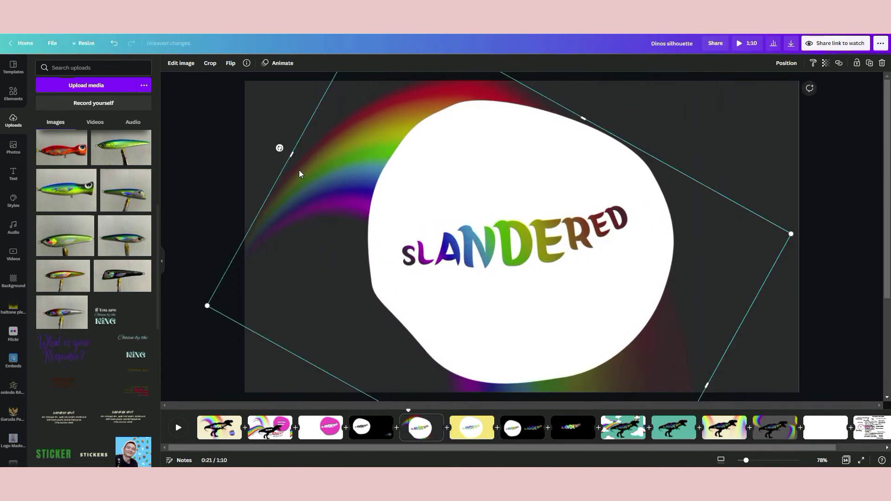
{"action": "left_click_drag", "start_coordinate": [290, 153], "coordinate": [416, 195]}
{"action": "left_click_drag", "start_coordinate": [642, 147], "coordinate": [608, 175]}
{"action": "left_click_drag", "start_coordinate": [378, 399], "coordinate": [437, 301]}
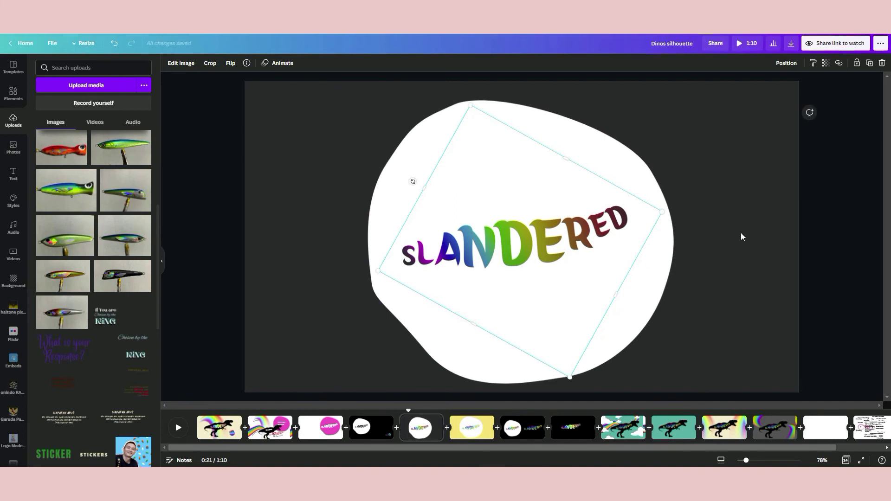
{"action": "left_click", "coordinate": [766, 222]}
Switch the transparent PNG download from Page 3 to Page 4 only
{"action": "left_click_drag", "start_coordinate": [249, 95], "coordinate": [746, 394]}
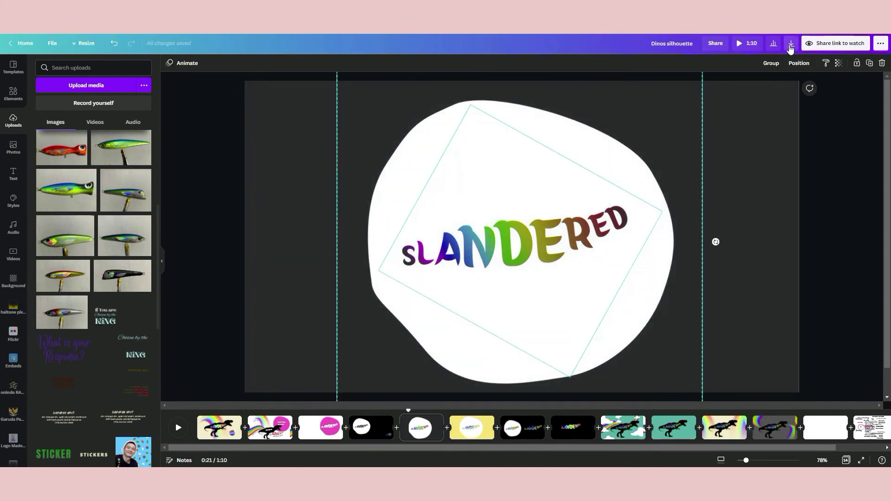
{"action": "left_click", "coordinate": [790, 45]}
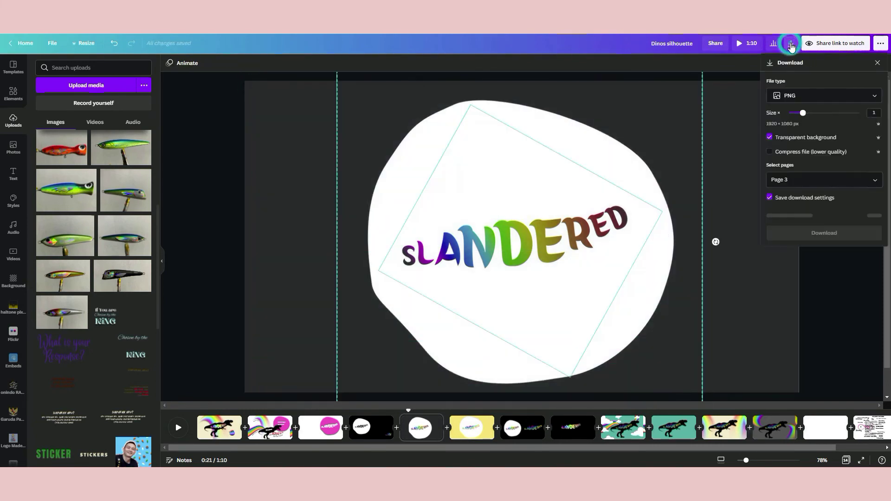
{"action": "left_click", "coordinate": [875, 183]}
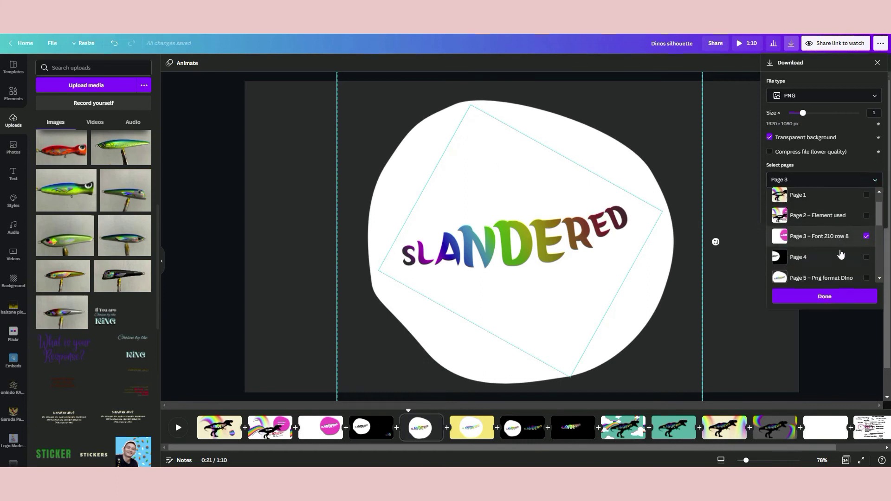
{"action": "left_click", "coordinate": [866, 256]}
{"action": "left_click", "coordinate": [866, 235]}
{"action": "left_click", "coordinate": [855, 297]}
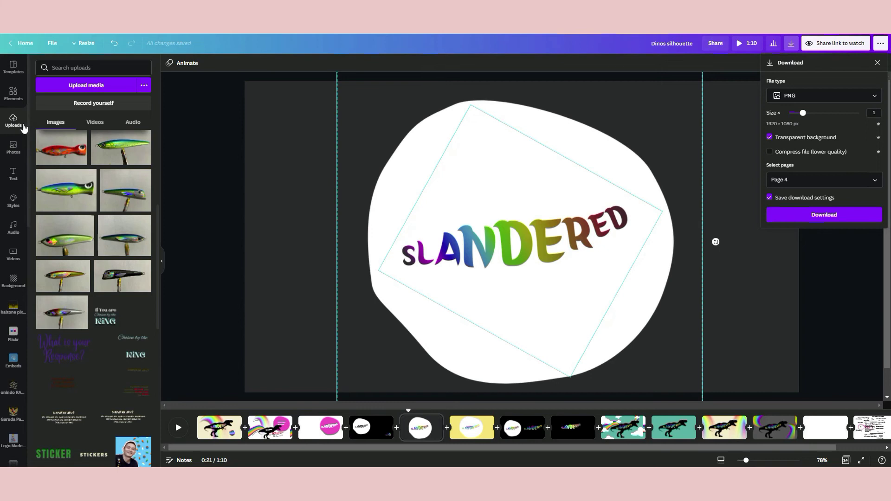
{"action": "left_click", "coordinate": [708, 315]}
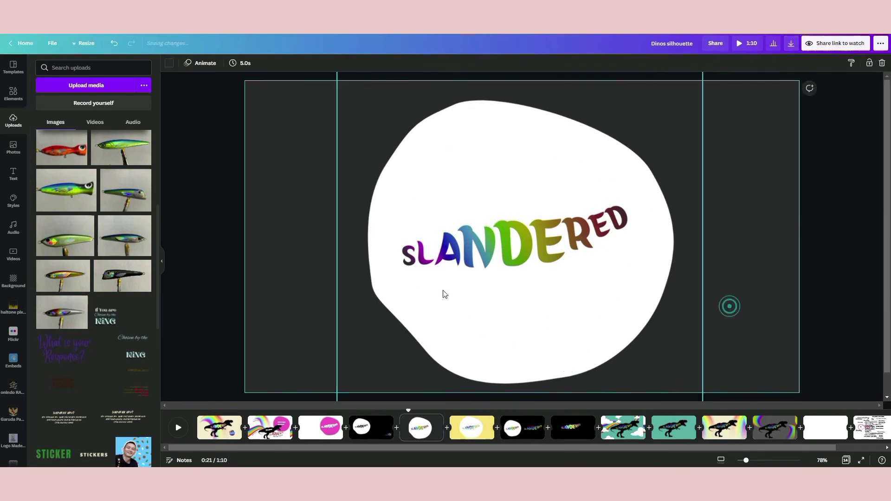
Add the white-blob SLANDERED upload and place it beside the large white blob
{"action": "left_click", "coordinate": [17, 119]}
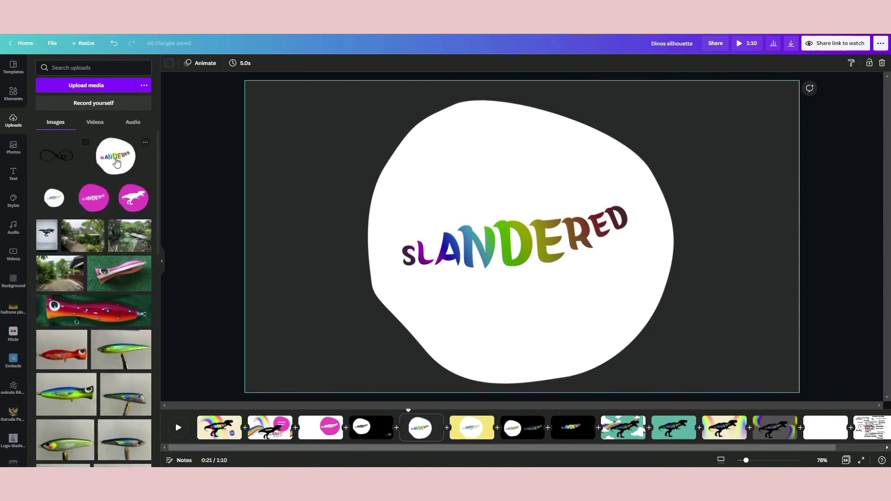
{"action": "left_click", "coordinate": [116, 163]}
{"action": "left_click_drag", "start_coordinate": [503, 270], "coordinate": [716, 258]}
{"action": "left_click", "coordinate": [258, 156]}
{"action": "left_click_drag", "start_coordinate": [274, 116], "coordinate": [253, 330]}
{"action": "left_click_drag", "start_coordinate": [666, 251], "coordinate": [573, 286]}
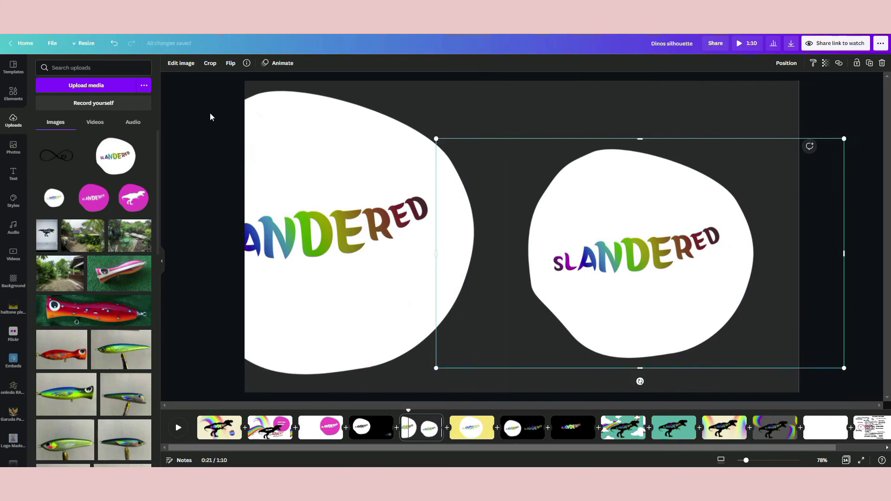
Remove the new image's blob background, trimming its box to the rainbow lettering
{"action": "left_click", "coordinate": [181, 65]}
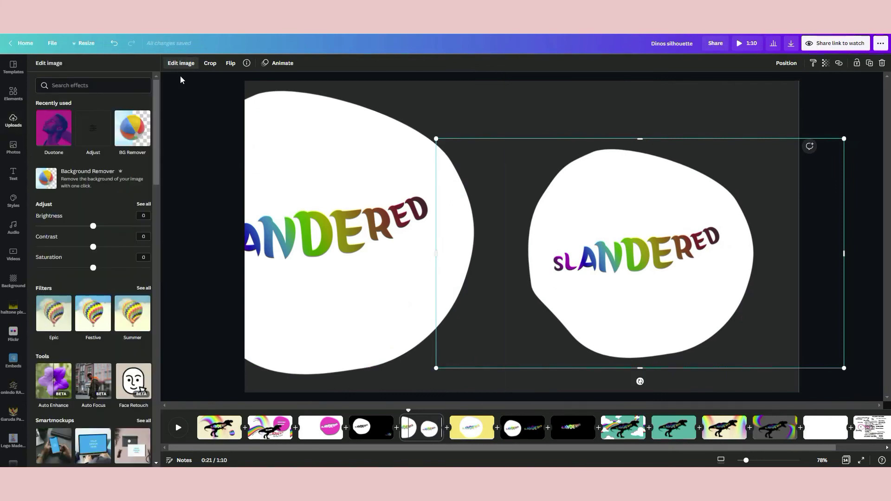
{"action": "left_click", "coordinate": [90, 181]}
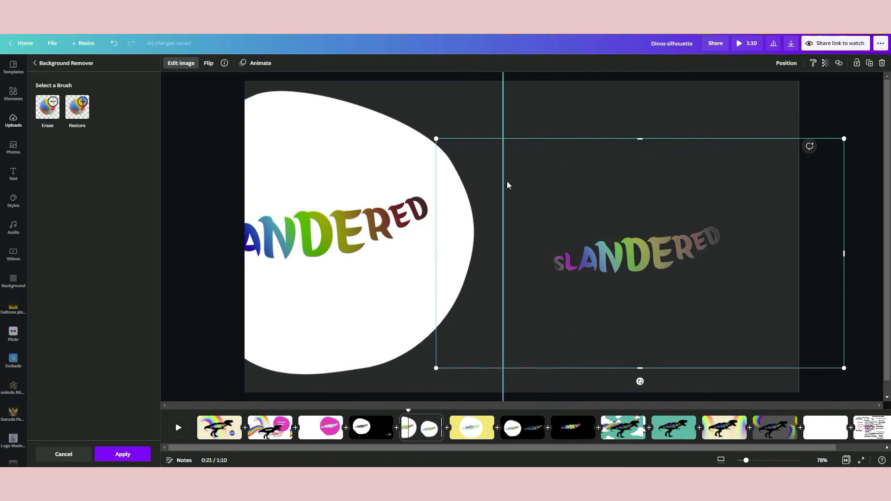
{"action": "left_click_drag", "start_coordinate": [652, 256], "coordinate": [649, 216]}
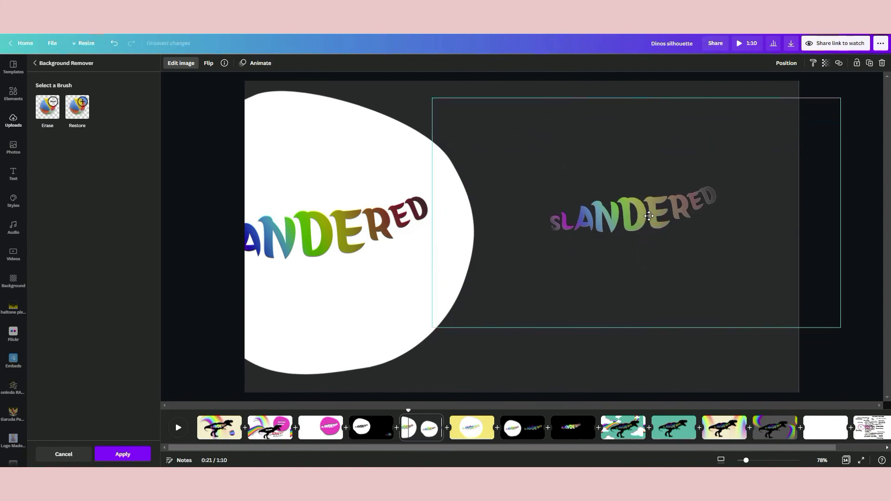
{"action": "left_click_drag", "start_coordinate": [840, 212], "coordinate": [736, 213]}
{"action": "left_click_drag", "start_coordinate": [432, 213], "coordinate": [519, 215]}
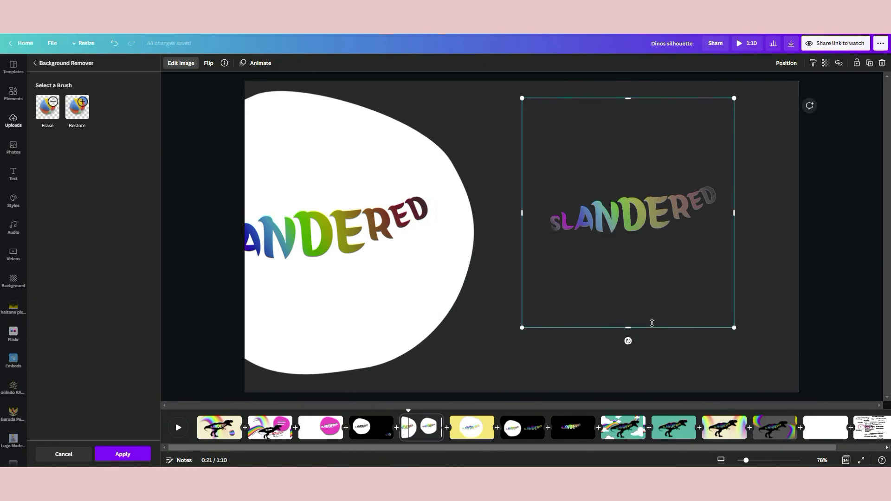
{"action": "left_click_drag", "start_coordinate": [633, 326], "coordinate": [633, 273]}
{"action": "left_click_drag", "start_coordinate": [630, 100], "coordinate": [629, 154]}
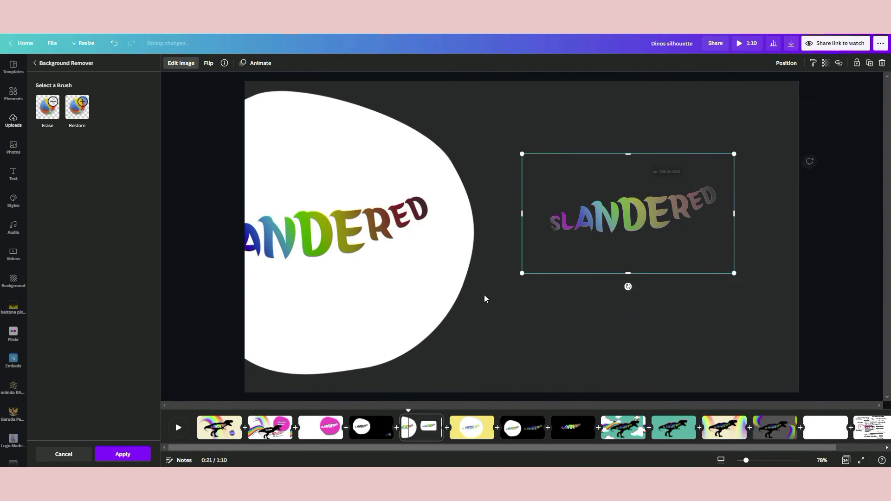
{"action": "left_click", "coordinate": [133, 456]}
{"action": "mouse_move", "coordinate": [650, 218]}
{"action": "left_mouse_down"}
{"action": "mouse_move", "coordinate": [655, 250]}
{"action": "mouse_move", "coordinate": [645, 228]}
{"action": "mouse_move", "coordinate": [402, 303]}
{"action": "mouse_move", "coordinate": [611, 218]}
{"action": "mouse_move", "coordinate": [642, 215]}
{"action": "left_mouse_up"}
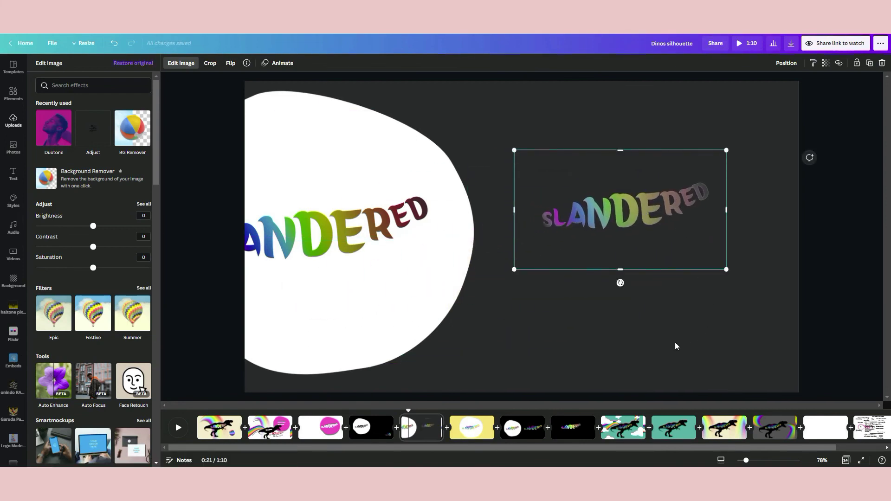
Move both SLANDERED graphics onto the black T-rex's body on the teal page
{"action": "left_click", "coordinate": [673, 427]}
{"action": "left_click", "coordinate": [542, 254]}
{"action": "left_click_drag", "start_coordinate": [593, 211], "coordinate": [488, 221]}
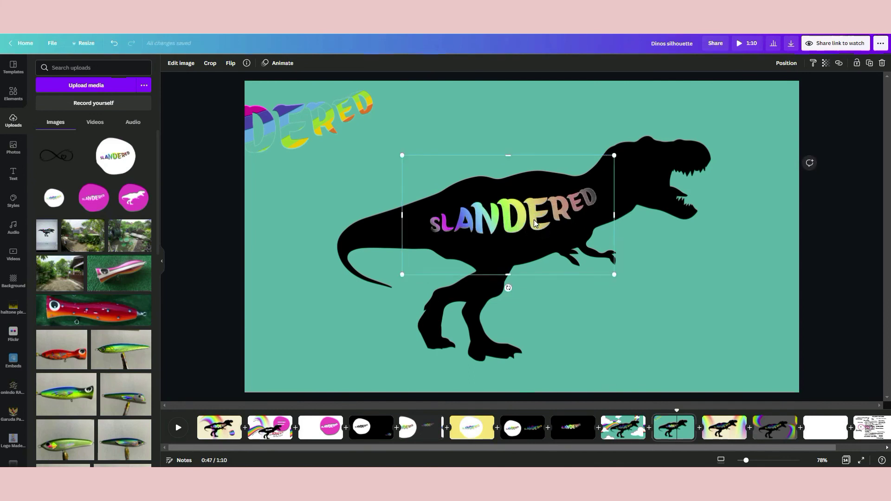
{"action": "left_click", "coordinate": [496, 242]}
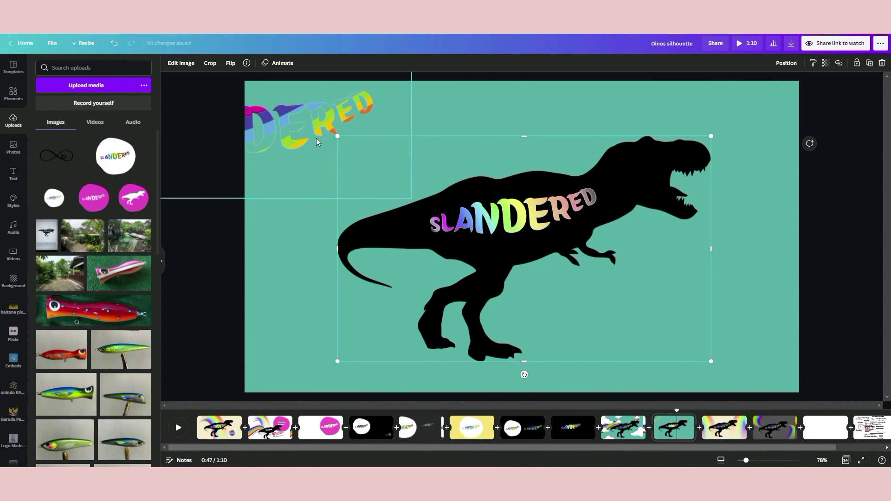
{"action": "left_click_drag", "start_coordinate": [305, 133], "coordinate": [530, 227]}
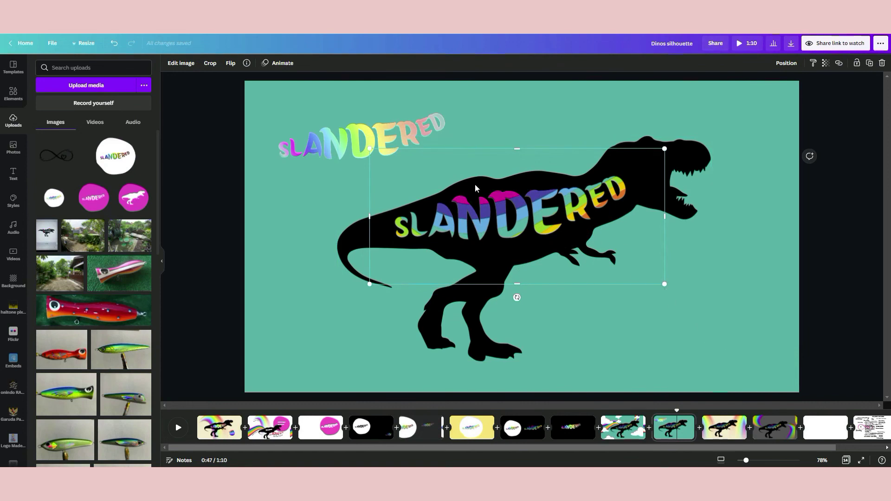
{"action": "left_click_drag", "start_coordinate": [228, 105], "coordinate": [447, 154]}
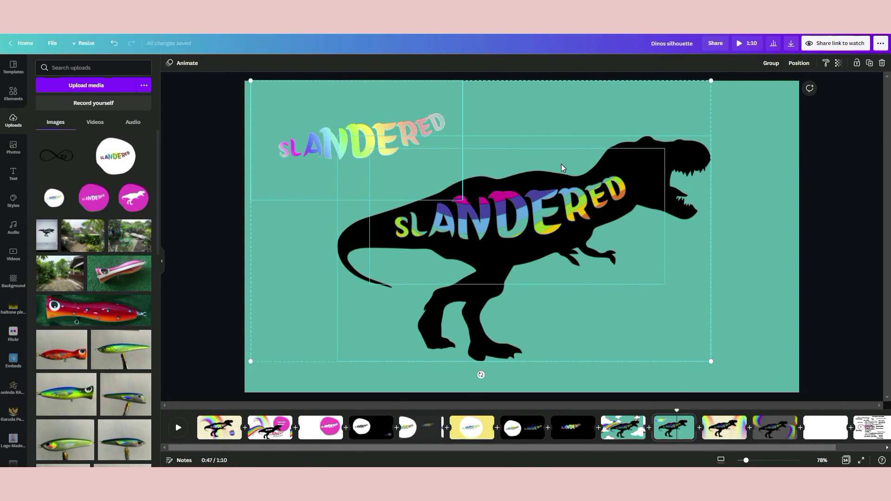
Flip through pages 9 to 12, ending on the clouds-and-rainbows T-rex page 9
{"action": "left_click", "coordinate": [614, 431]}
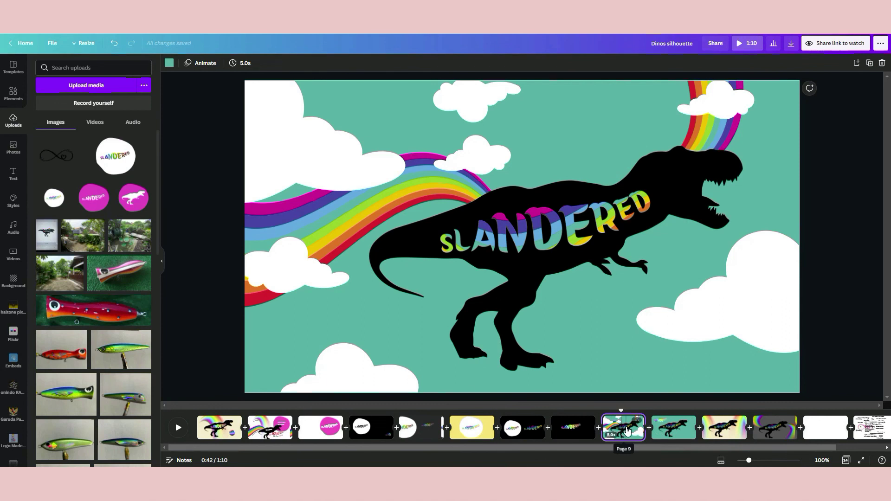
{"action": "left_click", "coordinate": [680, 428]}
{"action": "left_click", "coordinate": [722, 432]}
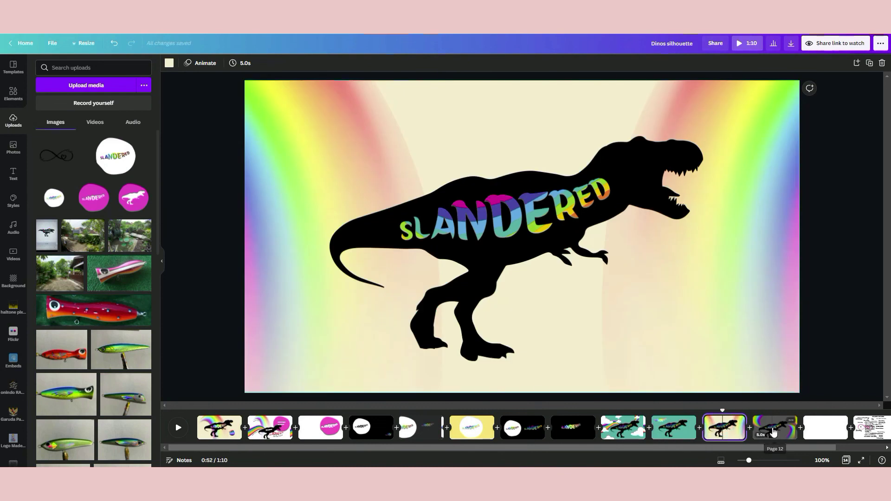
{"action": "left_click", "coordinate": [772, 431]}
{"action": "left_click", "coordinate": [726, 432]}
{"action": "left_click", "coordinate": [674, 432]}
{"action": "left_click", "coordinate": [623, 428]}
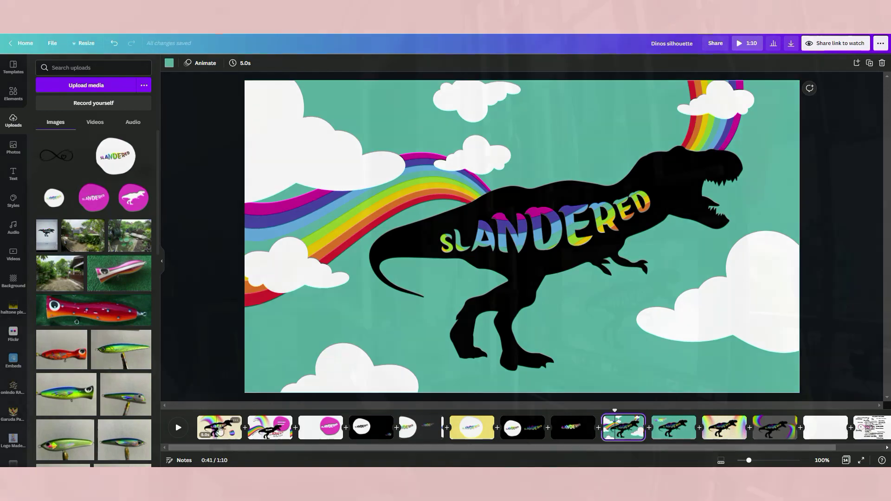